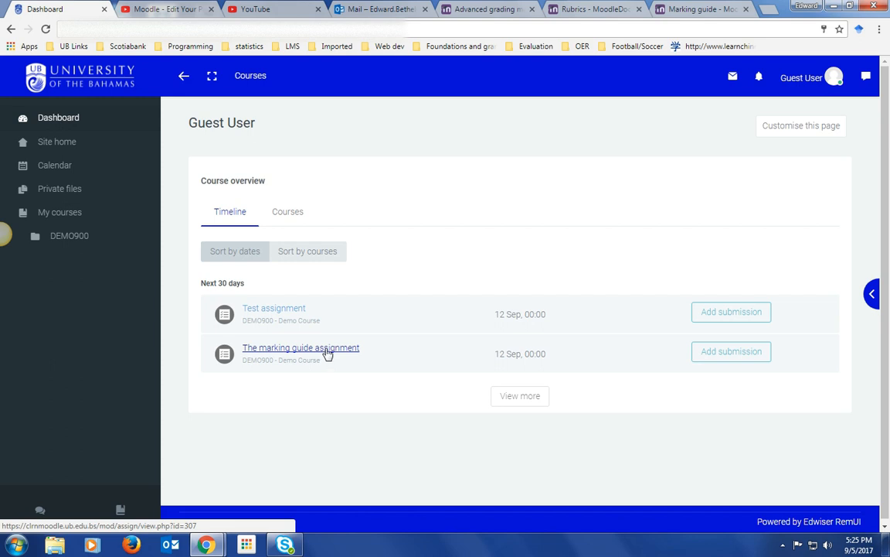
Step: Open the marking guide assignment as the guest student and review its submission status and grading criteria
{"action": "left_click", "coordinate": [328, 353]}
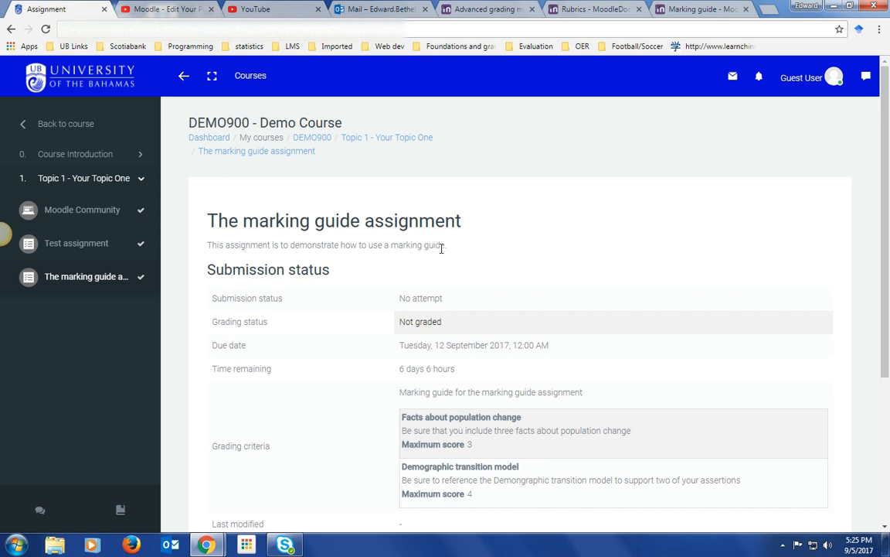
{"action": "scroll", "coordinate": [327, 408], "scroll_direction": "down", "scroll_amount": 3}
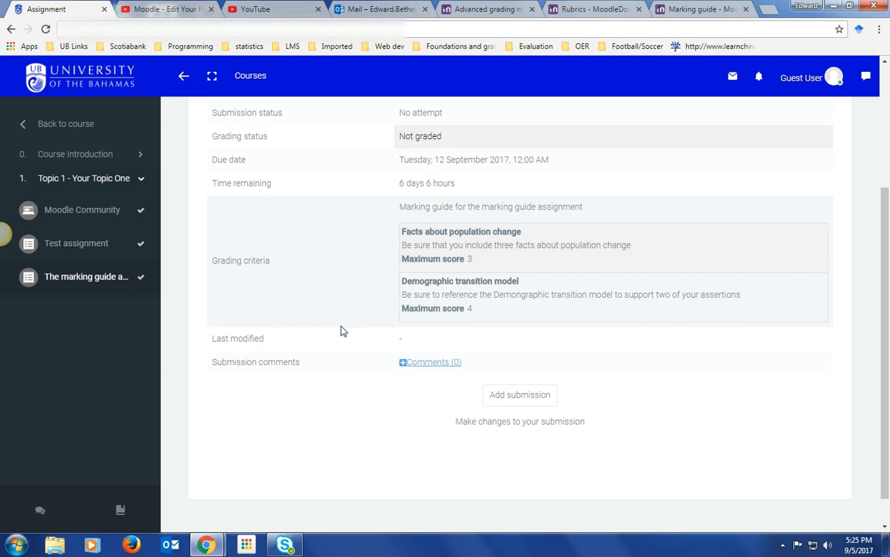
{"action": "scroll", "coordinate": [341, 330], "scroll_direction": "up", "scroll_amount": 3}
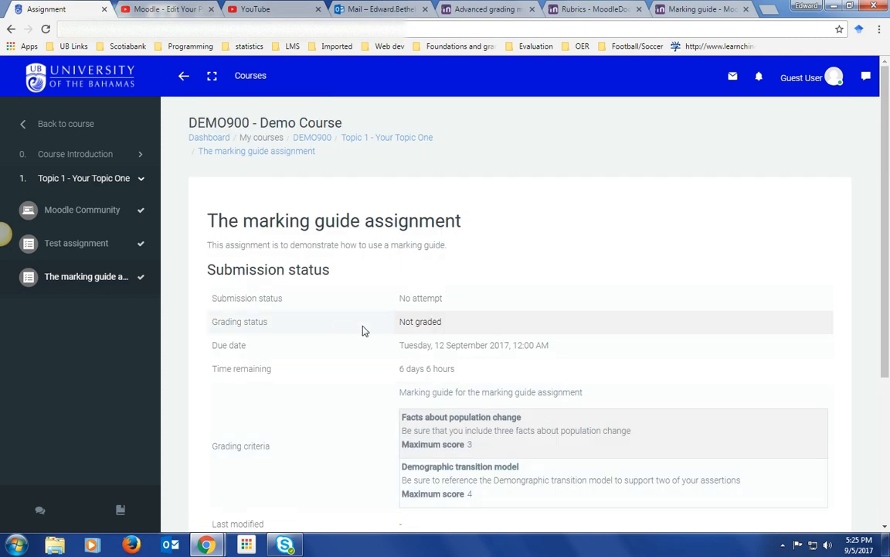
Step: Log out of the guest account and log back in with the teacher's username and password
{"action": "left_click", "coordinate": [833, 77]}
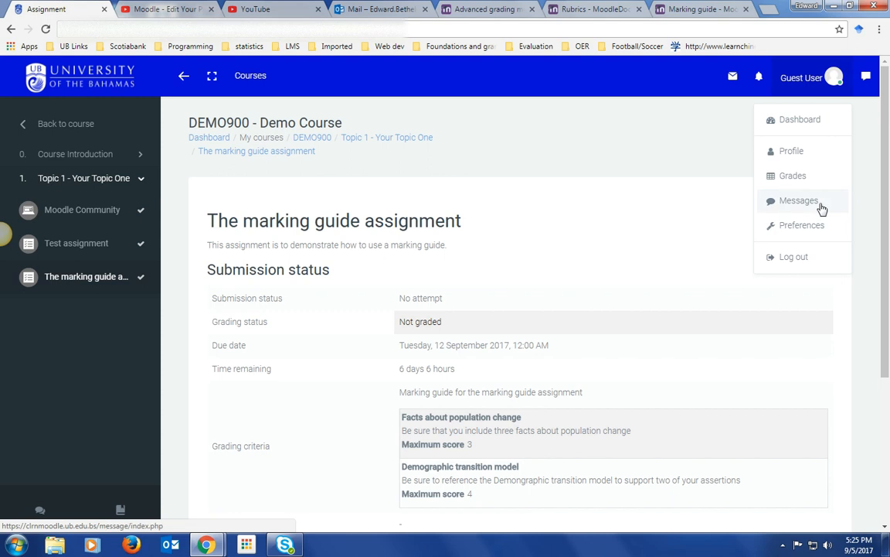
{"action": "left_click", "coordinate": [804, 261]}
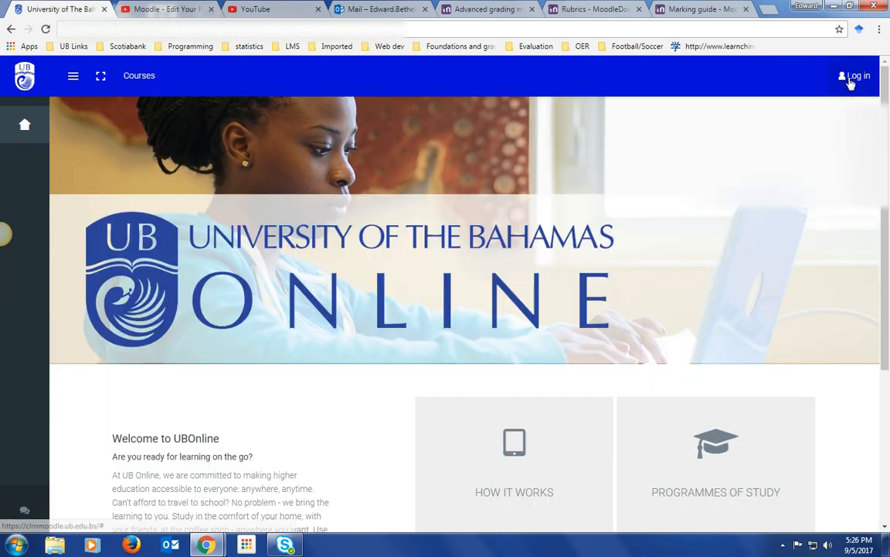
{"action": "left_click", "coordinate": [854, 76]}
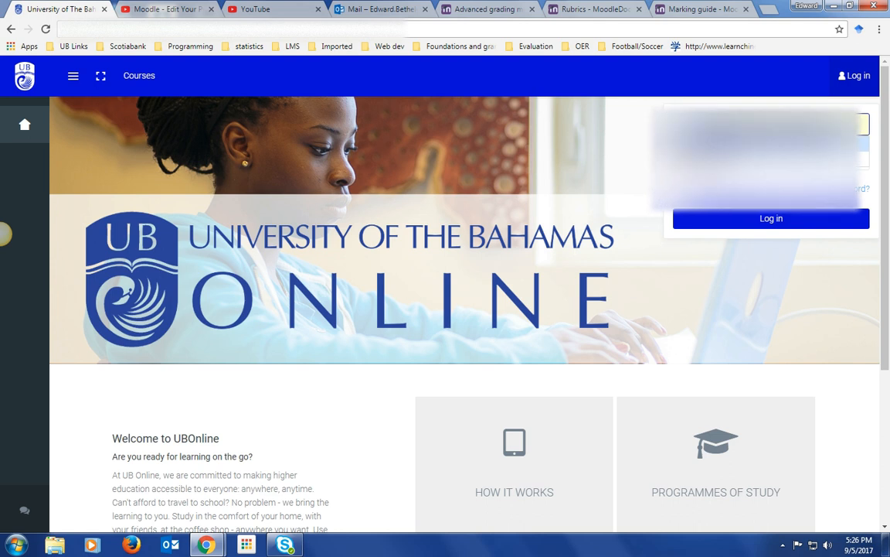
{"action": "key", "text": "Tab"}
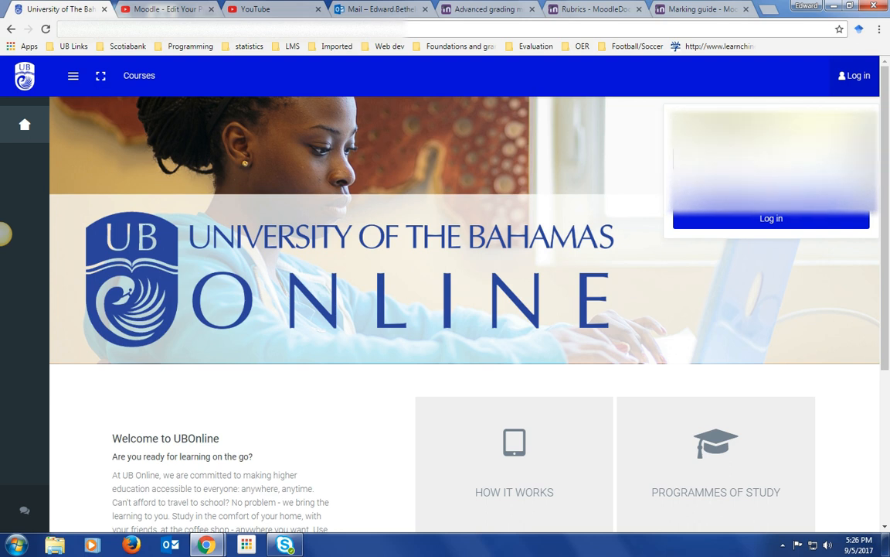
{"action": "key", "text": "Return"}
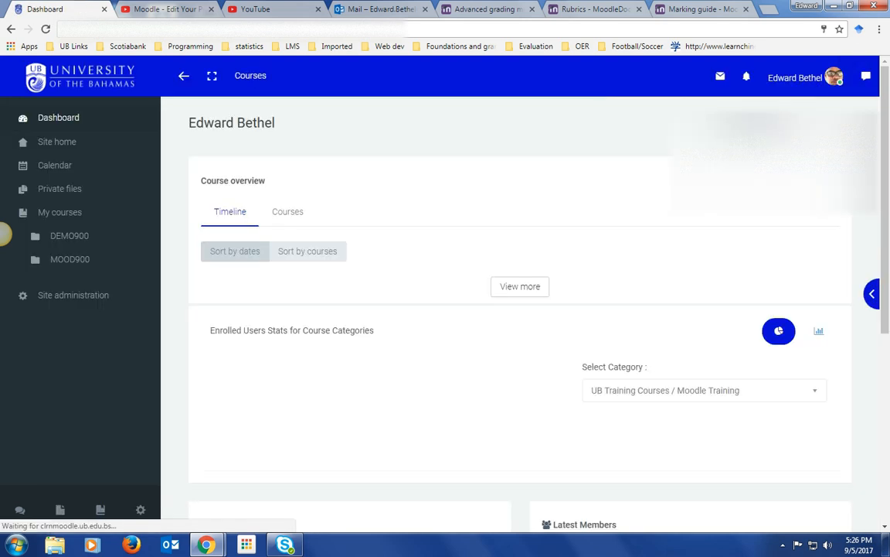
Step: Open the DEMO900 Demo Course from the course overview and turn editing on
{"action": "left_click", "coordinate": [296, 211]}
{"action": "left_click", "coordinate": [238, 289]}
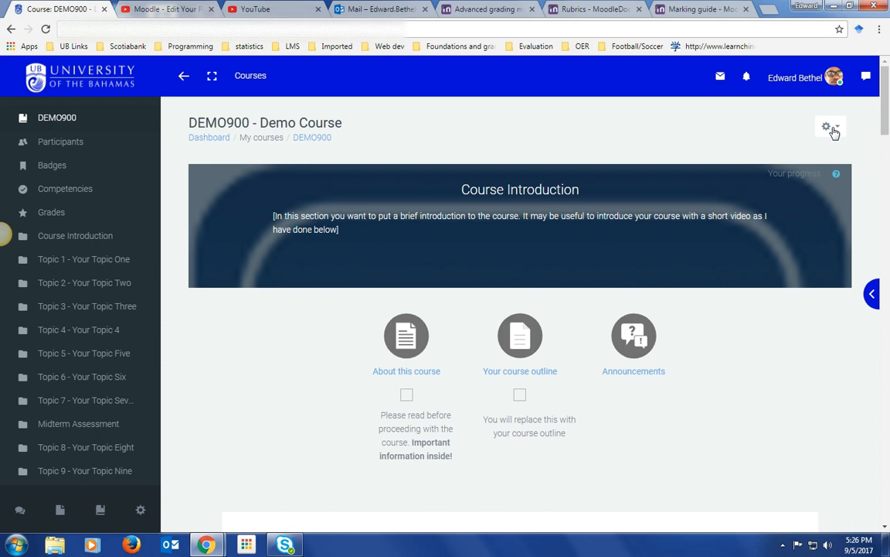
{"action": "left_click", "coordinate": [834, 133]}
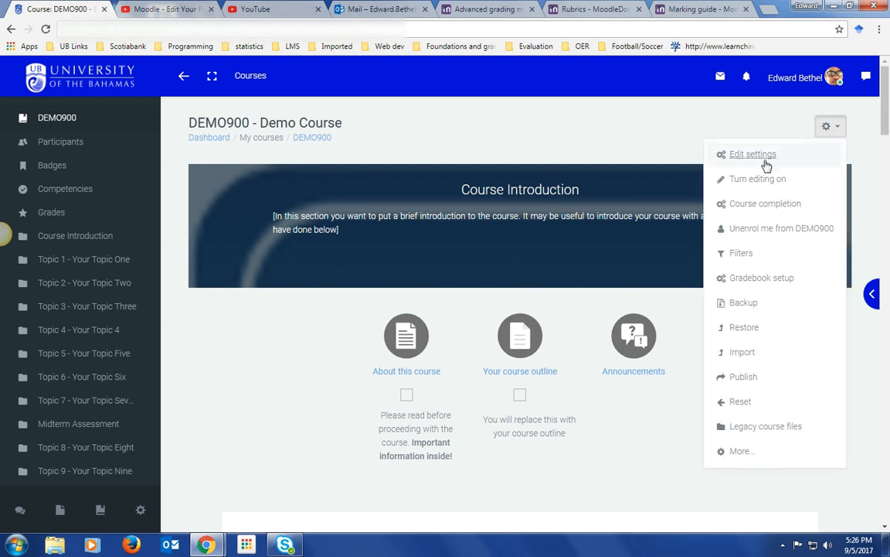
{"action": "left_click", "coordinate": [760, 180]}
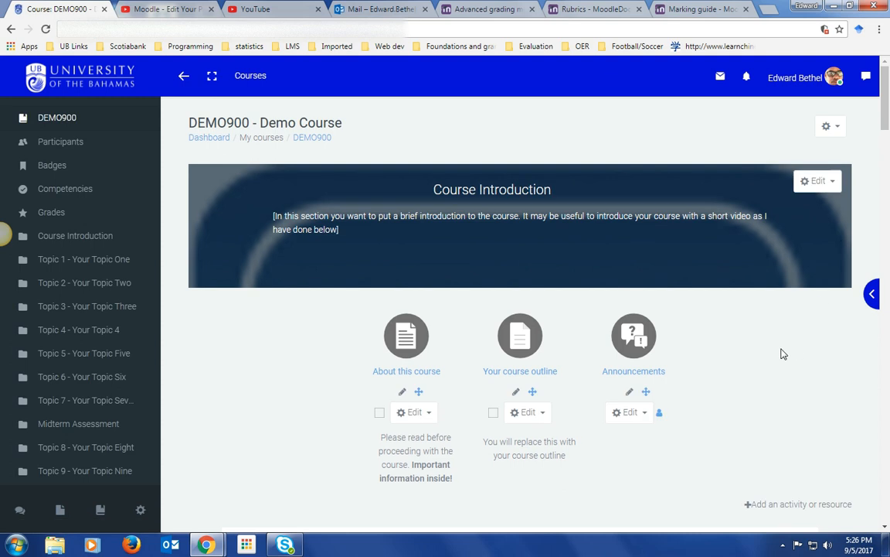
Step: Add a new Assignment activity to Topic 1 - Your Topic One
{"action": "scroll", "coordinate": [779, 354], "scroll_direction": "down", "scroll_amount": 2}
{"action": "scroll", "coordinate": [779, 354], "scroll_direction": "down", "scroll_amount": 5}
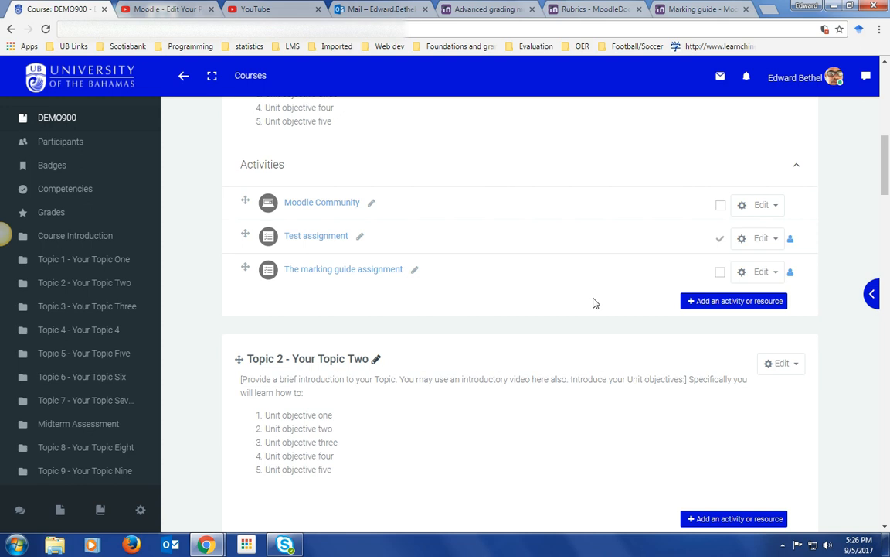
{"action": "left_click", "coordinate": [708, 303]}
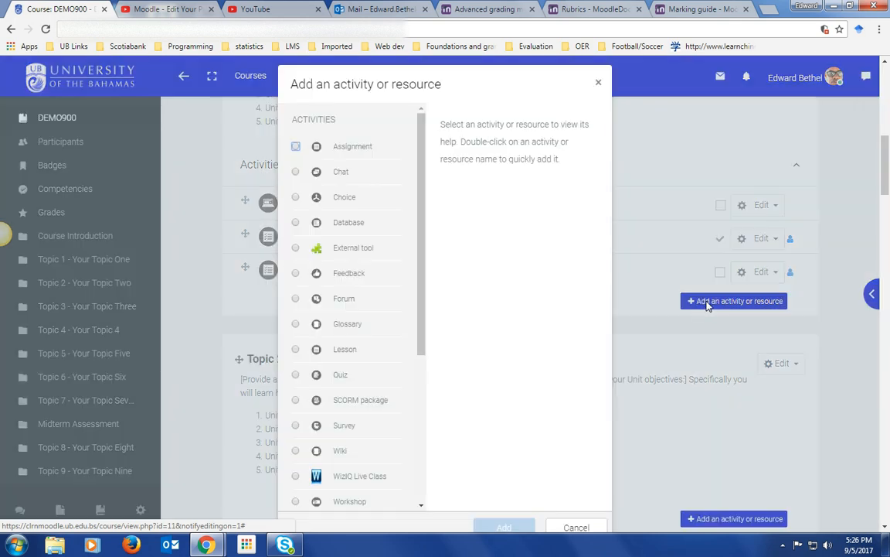
{"action": "left_click", "coordinate": [296, 147]}
{"action": "scroll", "coordinate": [487, 325], "scroll_direction": "down", "scroll_amount": 2}
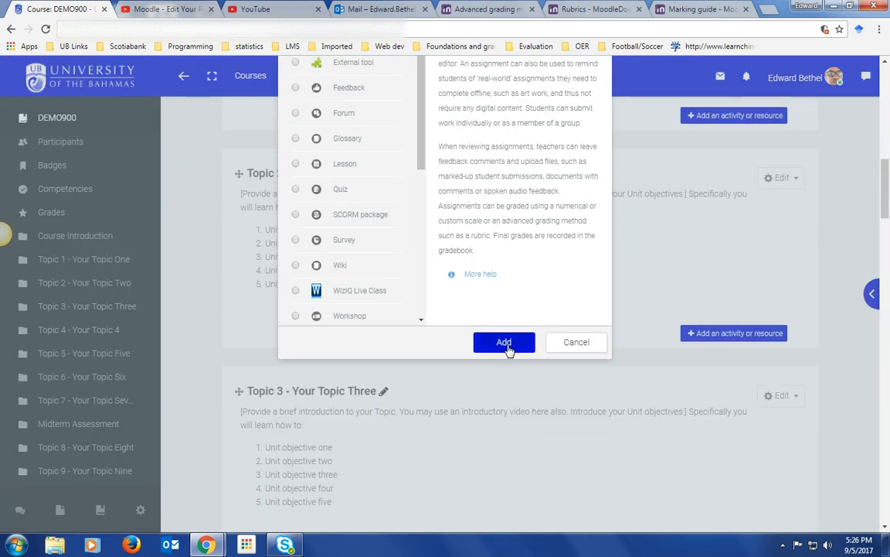
{"action": "left_click", "coordinate": [504, 341]}
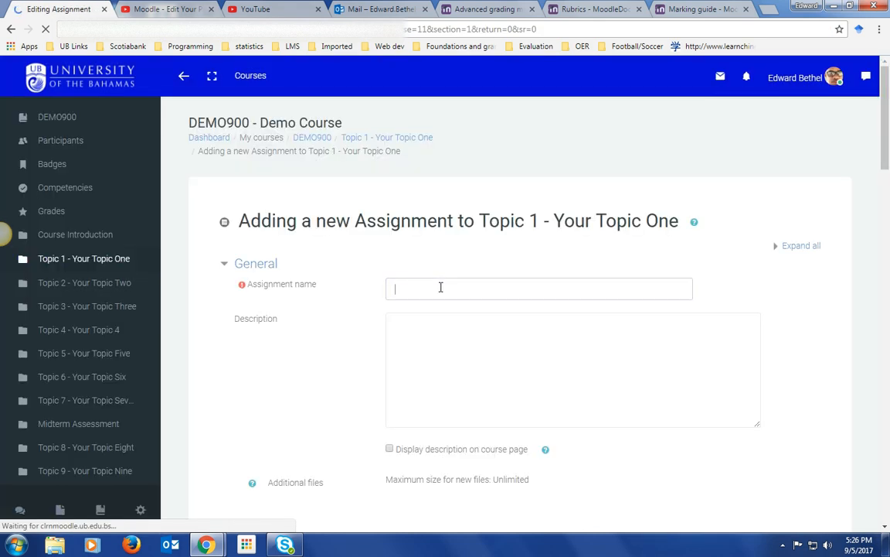
Step: Name the assignment "My new population assignment"
{"action": "scroll", "coordinate": [442, 288], "scroll_direction": "down", "scroll_amount": 5}
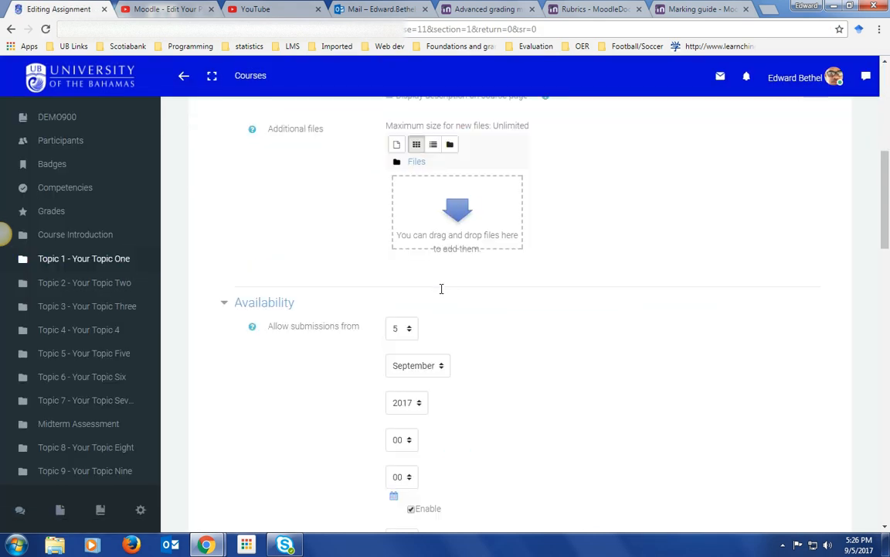
{"action": "scroll", "coordinate": [441, 293], "scroll_direction": "up", "scroll_amount": 3}
{"action": "scroll", "coordinate": [441, 293], "scroll_direction": "up", "scroll_amount": 3}
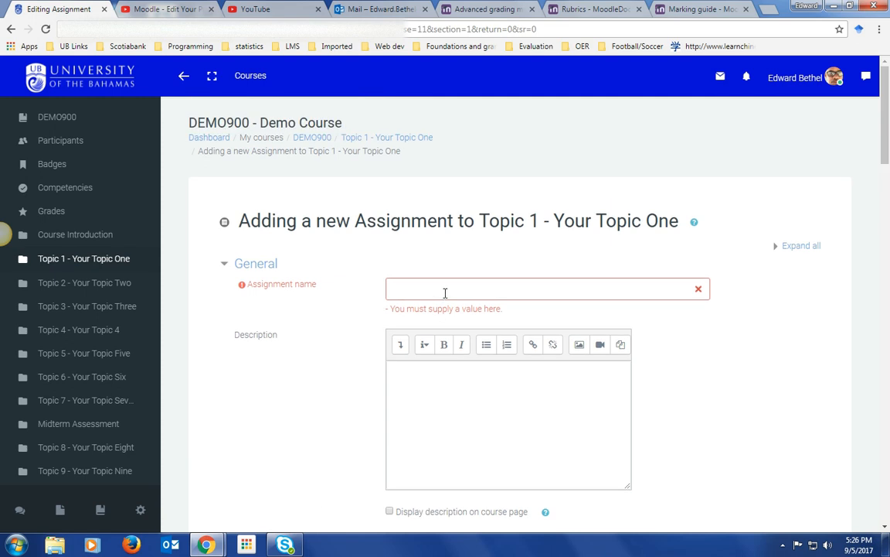
{"action": "left_click", "coordinate": [463, 291]}
{"action": "type", "text": "My new population assignment"}
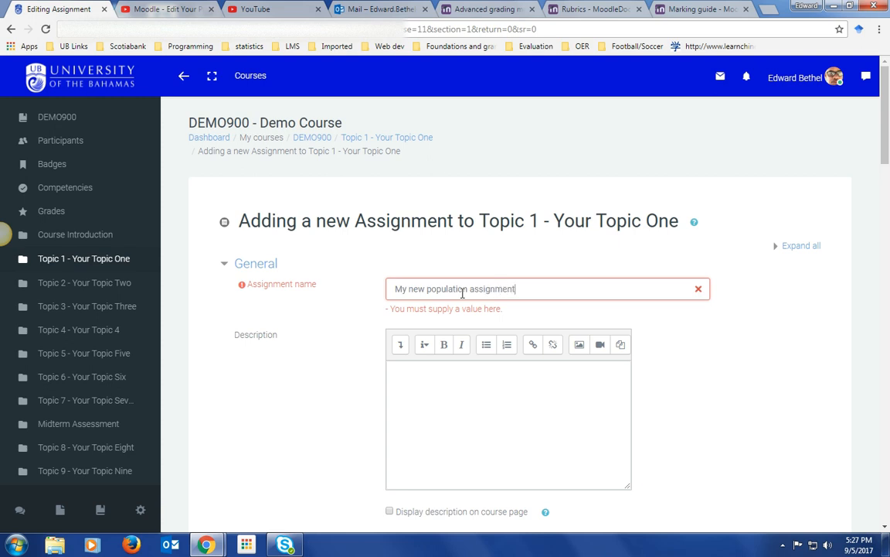
Step: Begin the assignment description with "In this assignment you will describe and explain the demographic changes"
{"action": "left_click", "coordinate": [466, 439]}
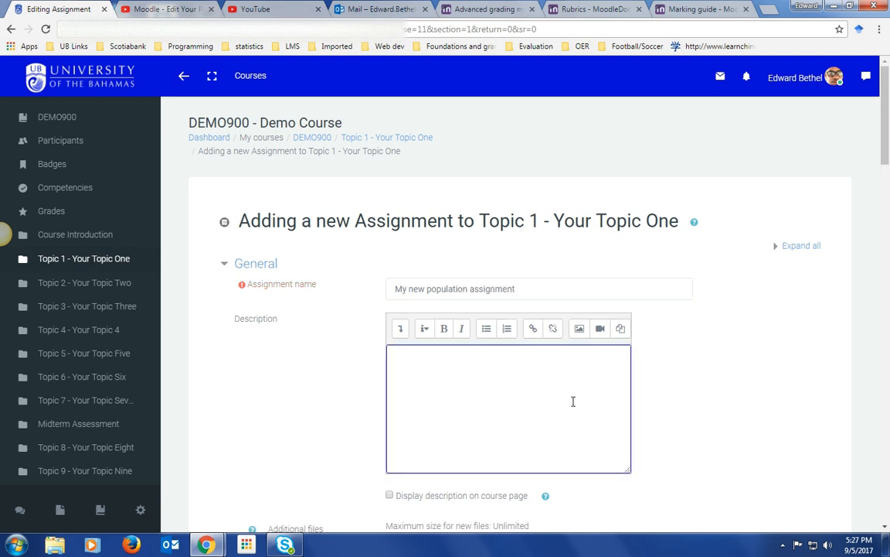
{"action": "type", "text": "In this assignment you will"}
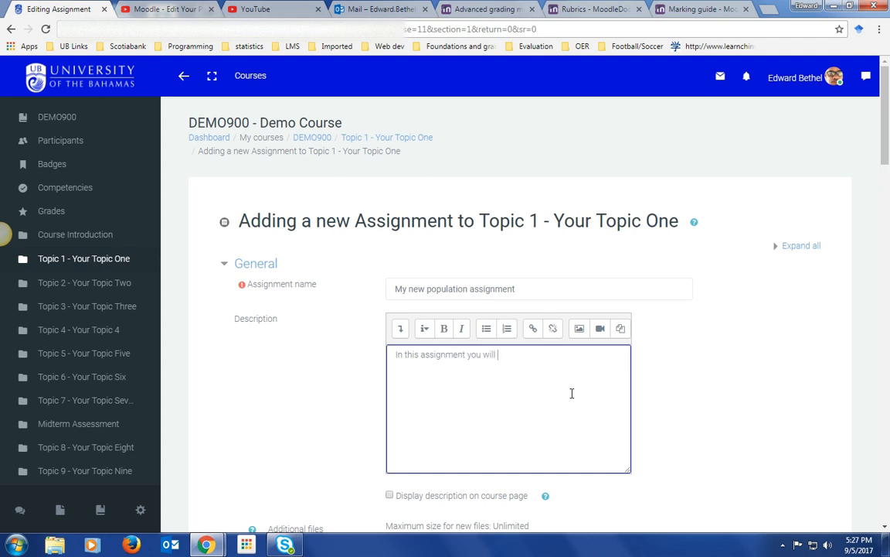
{"action": "type", "text": " describe an"}
{"action": "type", "text": "d expla"}
{"action": "type", "text": "in the do"}
{"action": "type", "text": "mographic cha"}
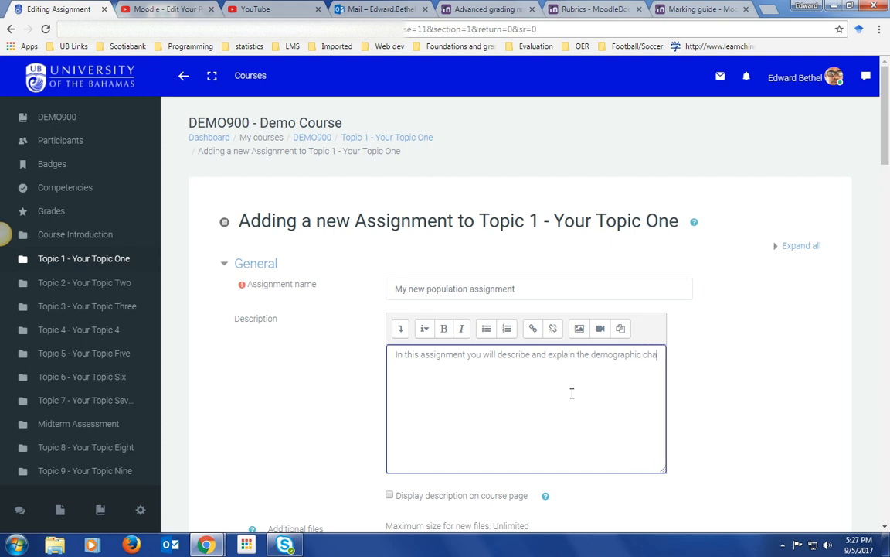
{"action": "type", "text": "nges "}
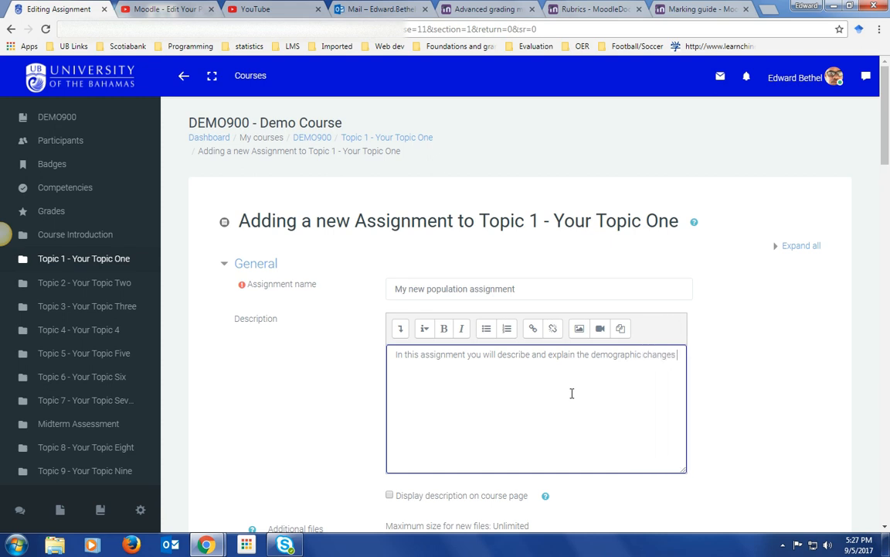
Step: Complete the description with "a country experiences as it transitions from stage 2 to stage 4 of the Demographic Transition Model."
{"action": "type", "text": "a loca"}
{"action": "key", "text": "BackSpace"}
{"action": "key", "text": "BackSpace"}
{"action": "key", "text": "BackSpace"}
{"action": "key", "text": "BackSpace"}
{"action": "type", "text": "country experiences as it transi"}
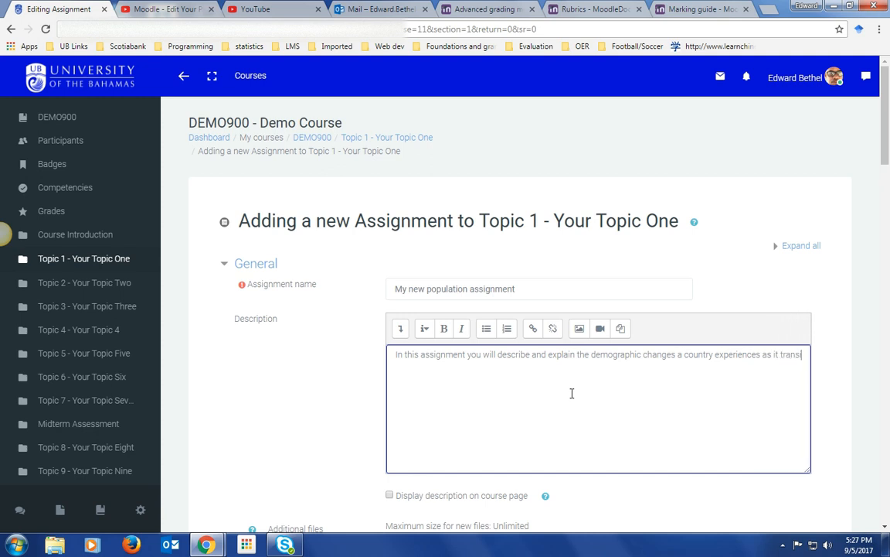
{"action": "type", "text": "tions from stage 2 to s"}
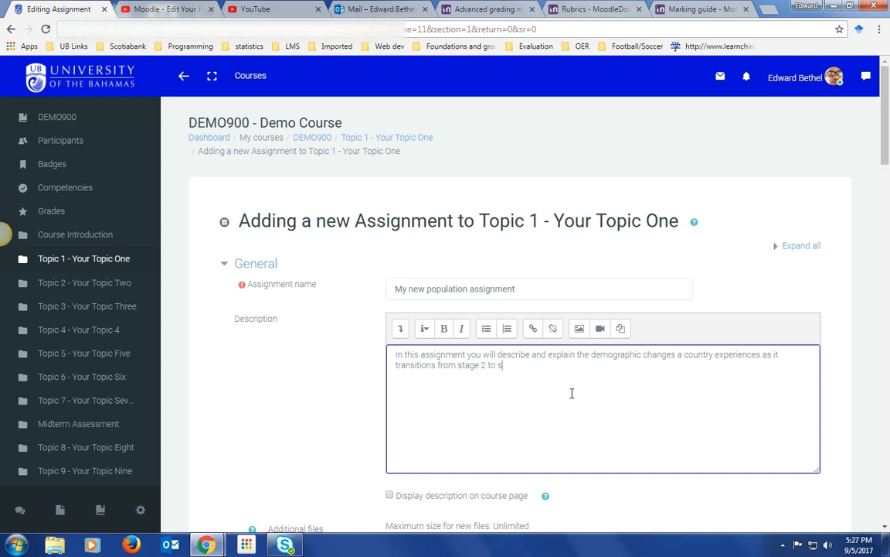
{"action": "type", "text": "tage 4 of the Demon"}
{"action": "type", "text": "raphic Train"}
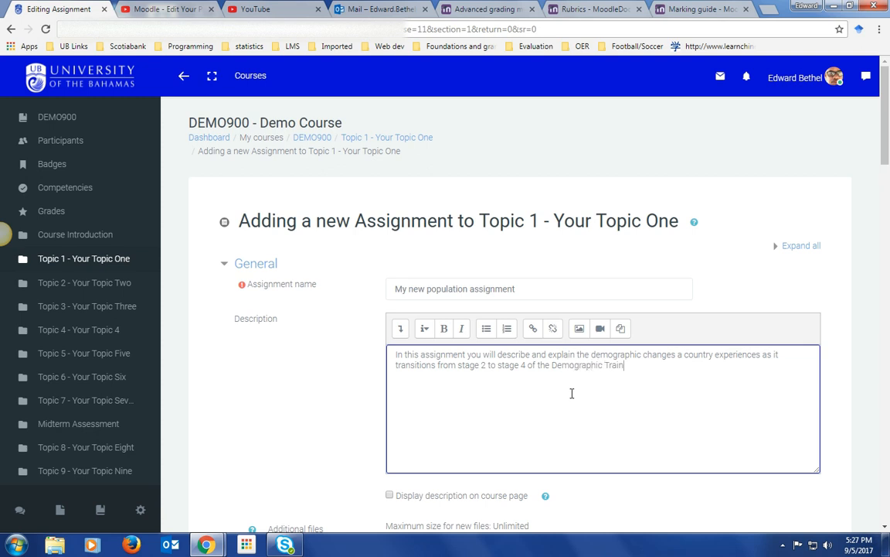
{"action": "key", "text": "BackSpace"}
{"action": "key", "text": "BackSpace"}
{"action": "type", "text": "nsition m"}
{"action": "key", "text": "BackSpace"}
{"action": "type", "text": "Mddel."}
Step: Set the day from which submissions are allowed to 3, in September 2017
{"action": "scroll", "coordinate": [494, 396], "scroll_direction": "down", "scroll_amount": 4}
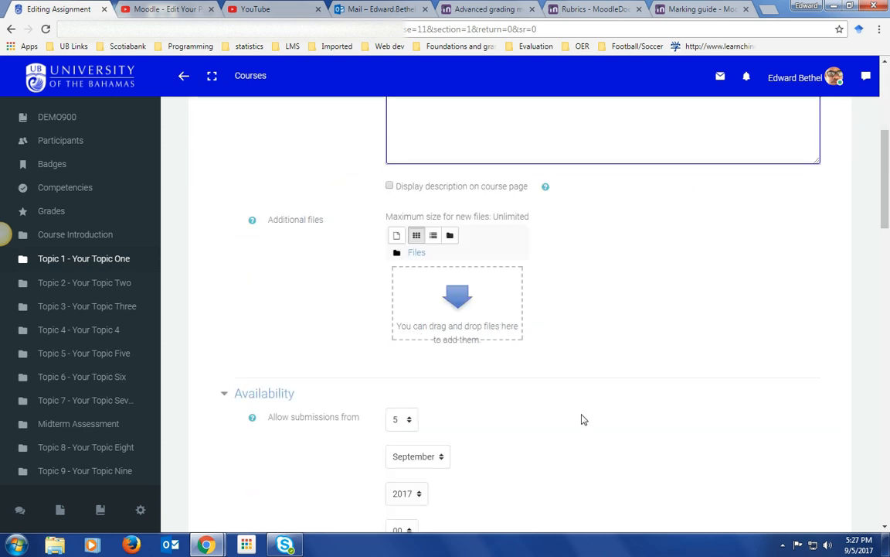
{"action": "scroll", "coordinate": [604, 416], "scroll_direction": "down", "scroll_amount": 4}
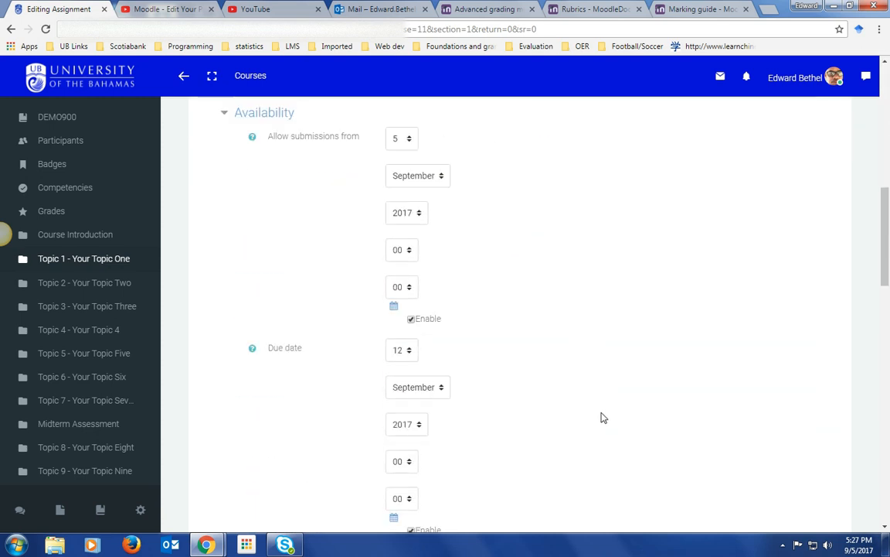
{"action": "scroll", "coordinate": [409, 239], "scroll_direction": "up", "scroll_amount": 4}
{"action": "scroll", "coordinate": [557, 365], "scroll_direction": "down", "scroll_amount": 2}
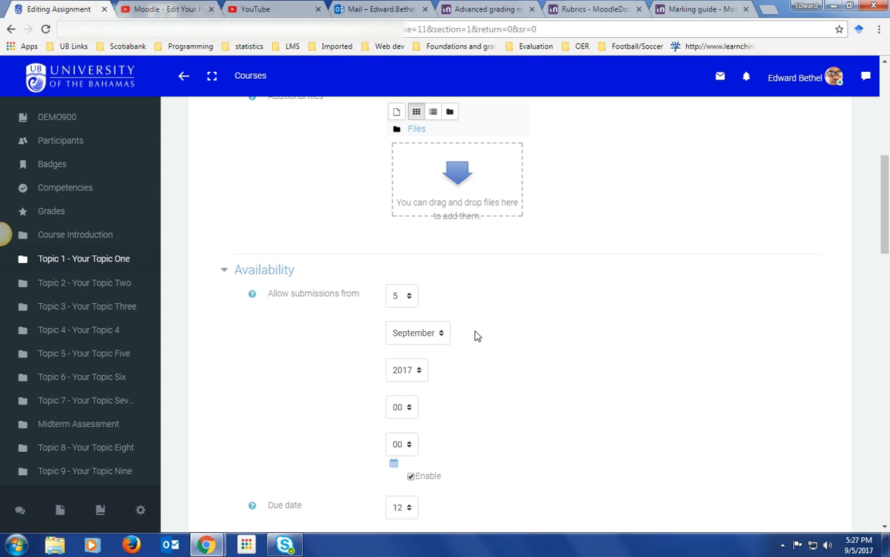
{"action": "left_click", "coordinate": [404, 296]}
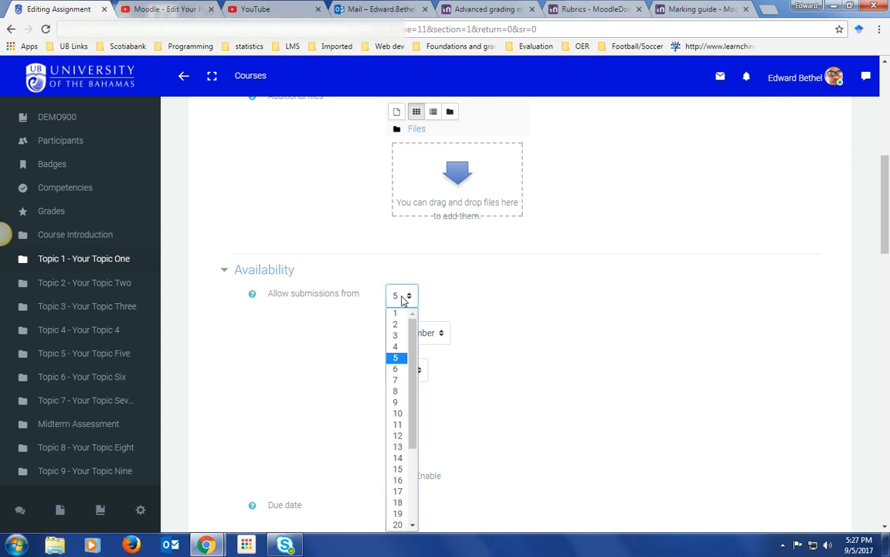
{"action": "left_click", "coordinate": [396, 338]}
Step: Allow only online text submissions, without file submissions, and enable a word limit of 500
{"action": "scroll", "coordinate": [530, 355], "scroll_direction": "down", "scroll_amount": 7}
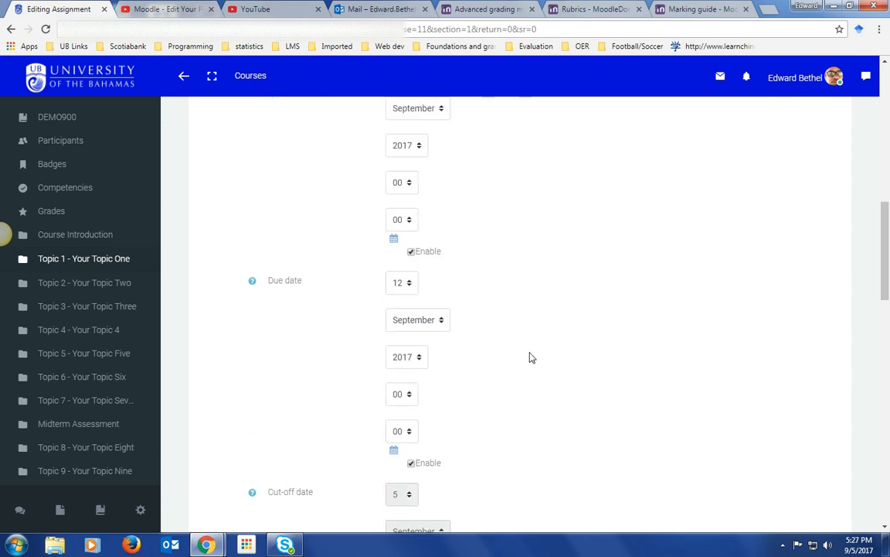
{"action": "scroll", "coordinate": [503, 344], "scroll_direction": "down", "scroll_amount": 8}
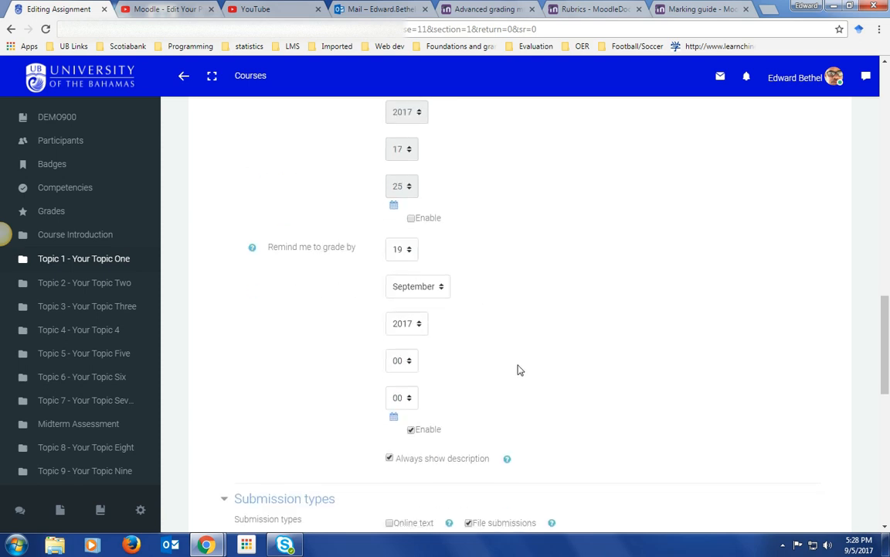
{"action": "left_click", "coordinate": [389, 214]}
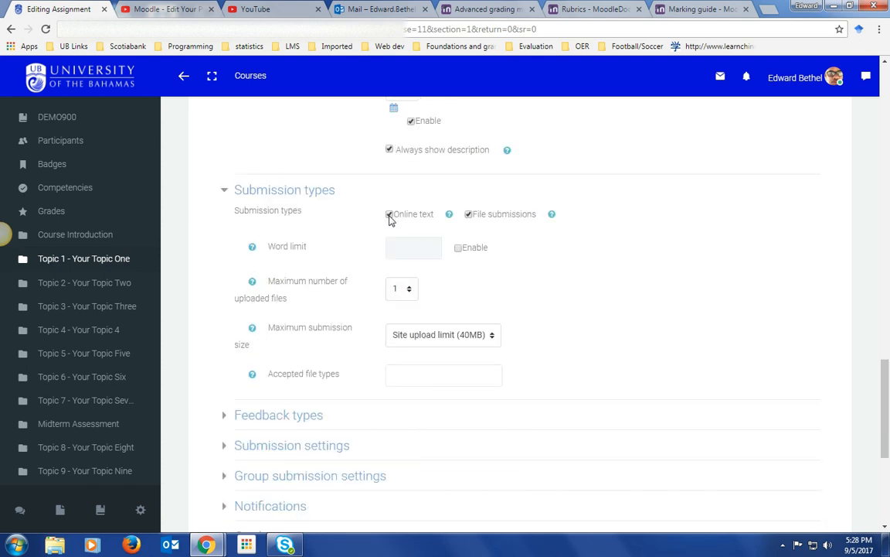
{"action": "left_click", "coordinate": [459, 247]}
{"action": "left_click", "coordinate": [430, 254]}
{"action": "type", "text": "500"}
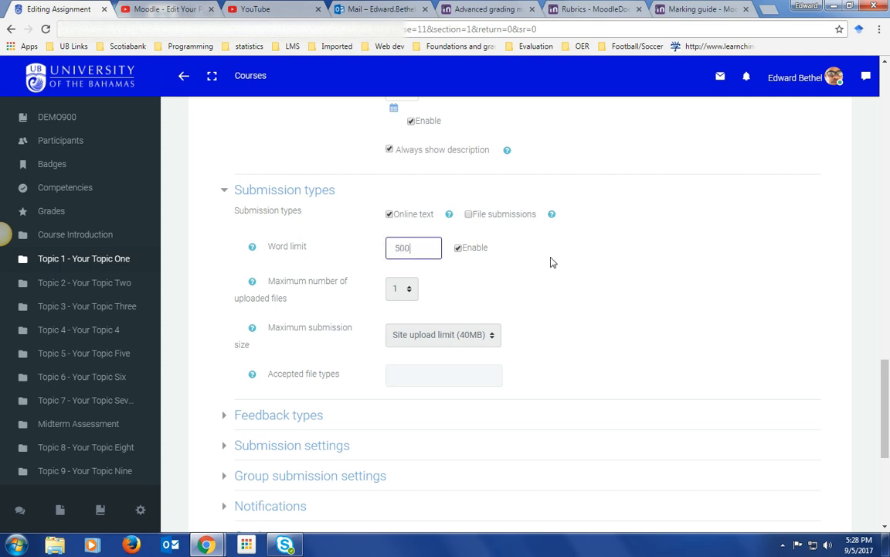
Step: Set the maximum grade for the assignment to 15 points
{"action": "scroll", "coordinate": [575, 341], "scroll_direction": "down", "scroll_amount": 3}
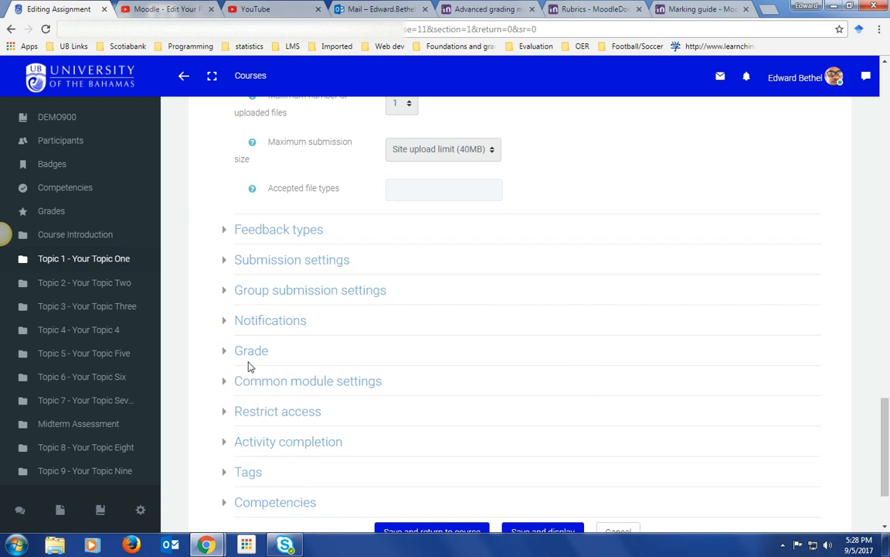
{"action": "left_click", "coordinate": [250, 352]}
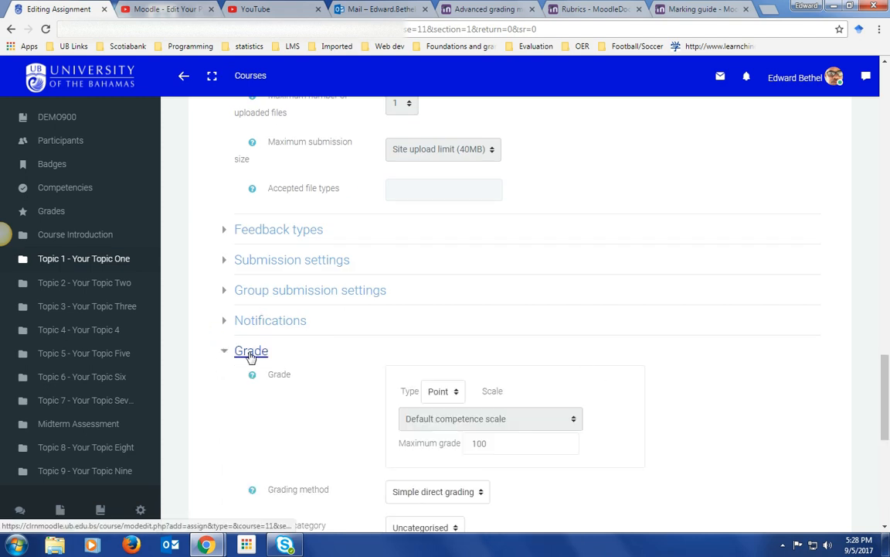
{"action": "scroll", "coordinate": [574, 369], "scroll_direction": "down", "scroll_amount": 3}
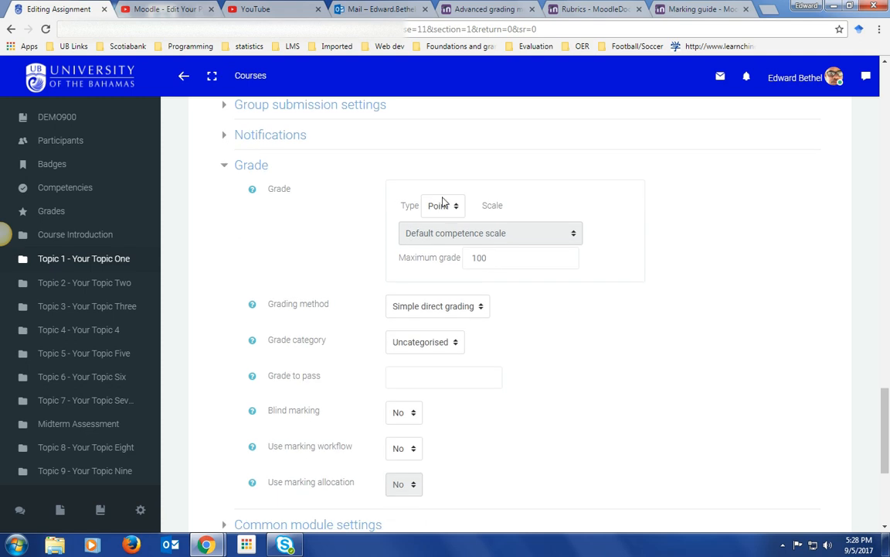
{"action": "left_click", "coordinate": [500, 258]}
{"action": "double_click", "coordinate": [500, 258]}
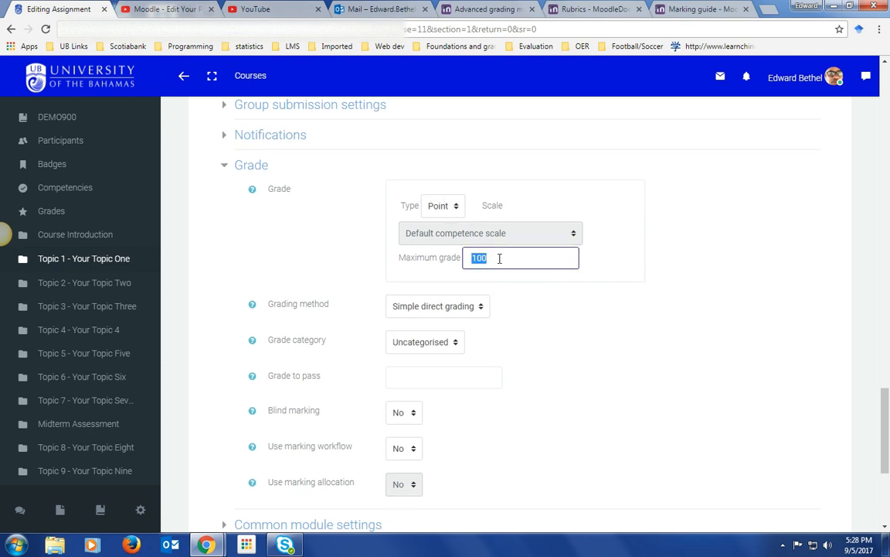
{"action": "type", "text": "20"}
{"action": "scroll", "coordinate": [508, 271], "scroll_direction": "down", "scroll_amount": 2}
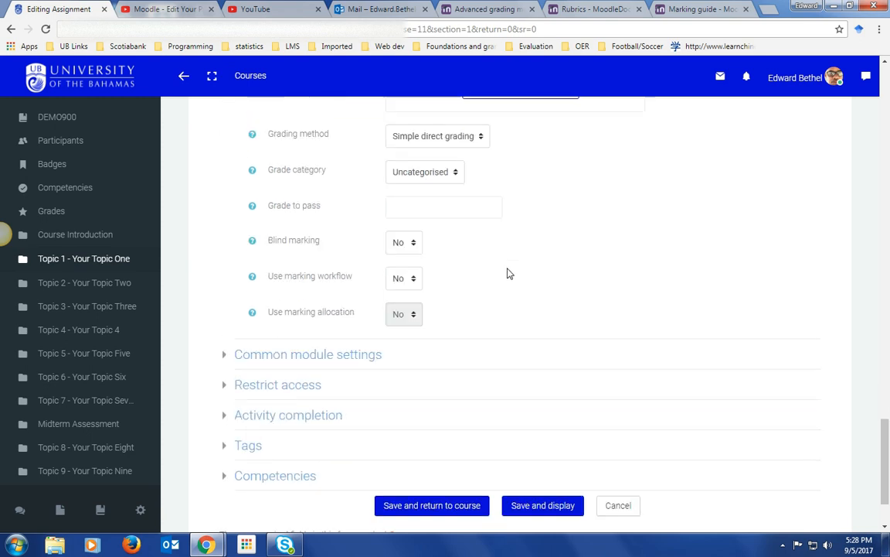
{"action": "scroll", "coordinate": [508, 273], "scroll_direction": "up", "scroll_amount": 2}
{"action": "key", "text": "BackSpace"}
{"action": "key", "text": "BackSpace"}
{"action": "type", "text": "15"}
Step: Choose Marking guide as the grading method, then save and display the assignment
{"action": "scroll", "coordinate": [493, 282], "scroll_direction": "down", "scroll_amount": 2}
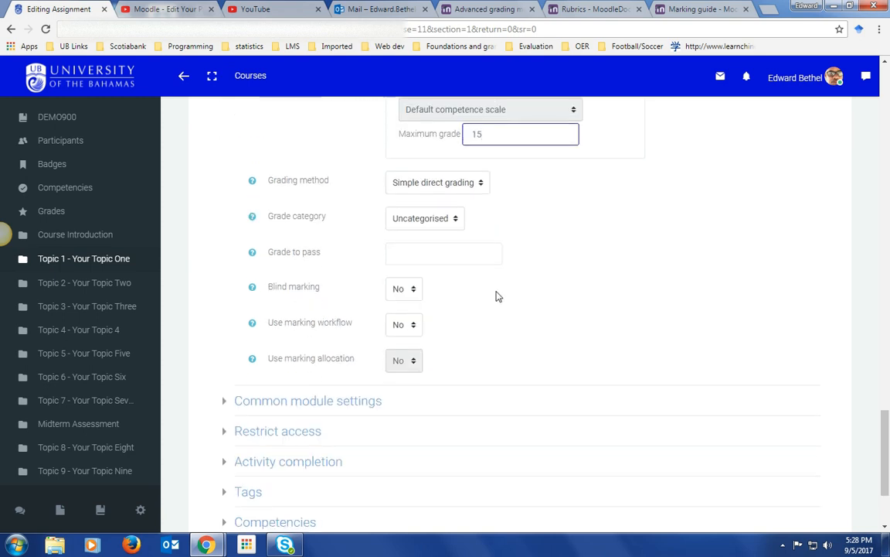
{"action": "left_click", "coordinate": [456, 186]}
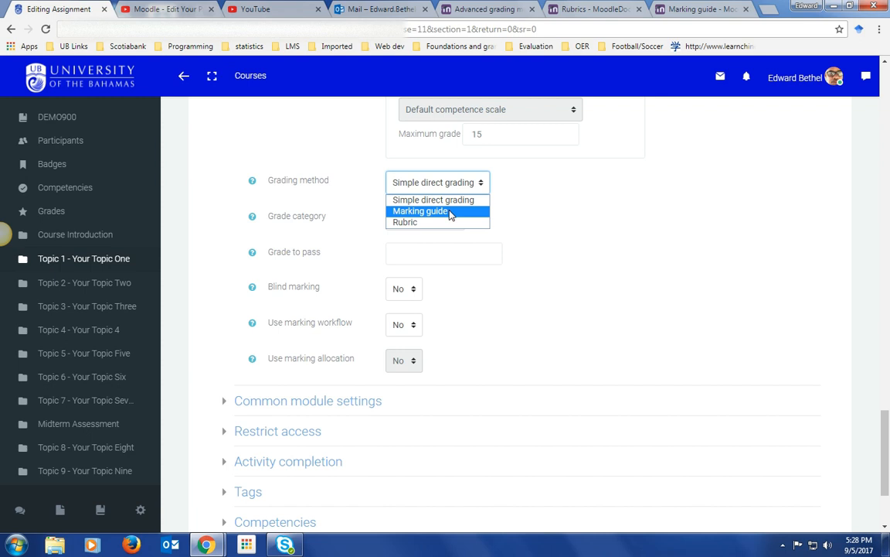
{"action": "left_click", "coordinate": [451, 212]}
{"action": "scroll", "coordinate": [601, 288], "scroll_direction": "down", "scroll_amount": 2}
{"action": "scroll", "coordinate": [585, 289], "scroll_direction": "down", "scroll_amount": 1}
{"action": "left_click", "coordinate": [541, 409]}
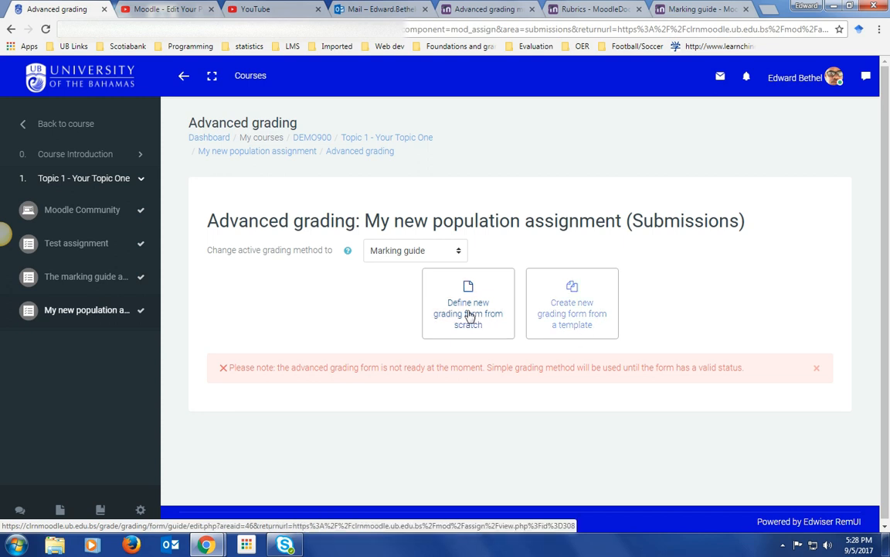
Step: Define a new grading form from scratch named "Marking guide for DTM", described as "The marking guide for the Demographic Transition Model assignment"
{"action": "left_click", "coordinate": [469, 315]}
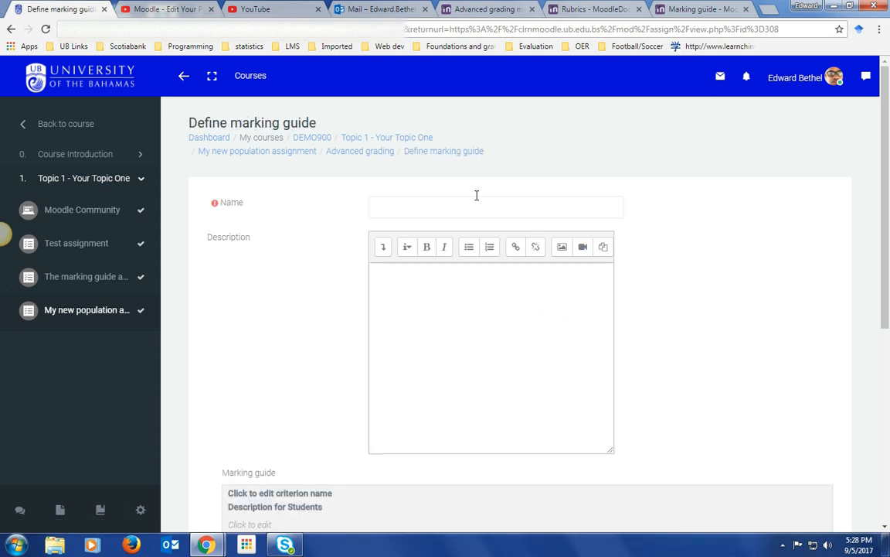
{"action": "left_click", "coordinate": [459, 209]}
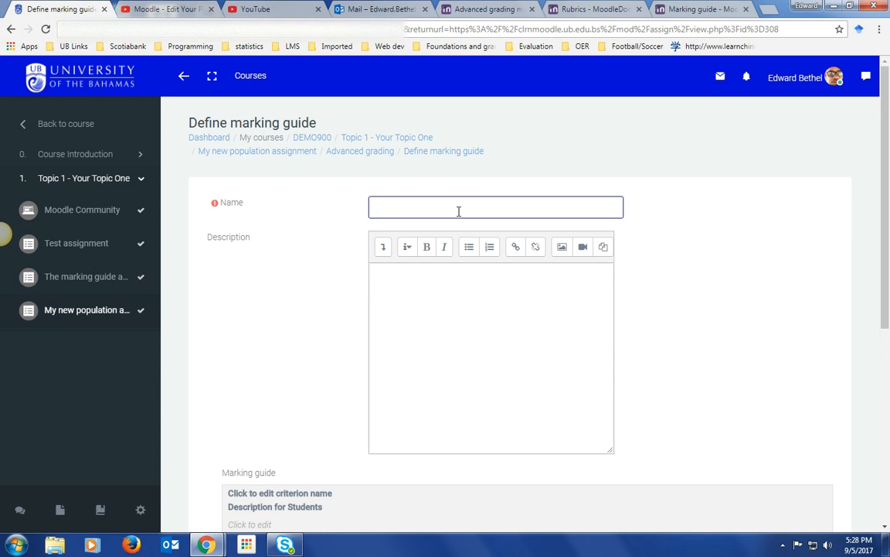
{"action": "type", "text": "Marking guide for DTM"}
{"action": "left_click", "coordinate": [483, 331]}
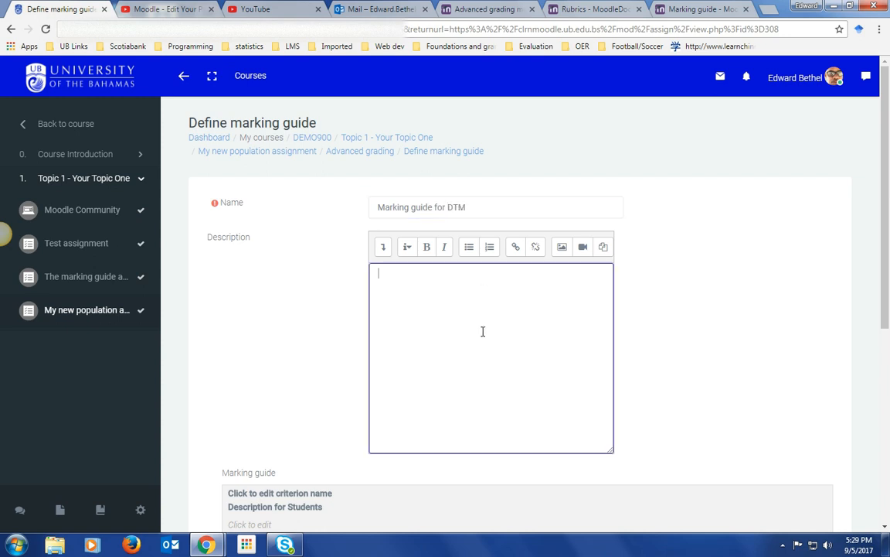
{"action": "type", "text": "The marking guide for the Dem"}
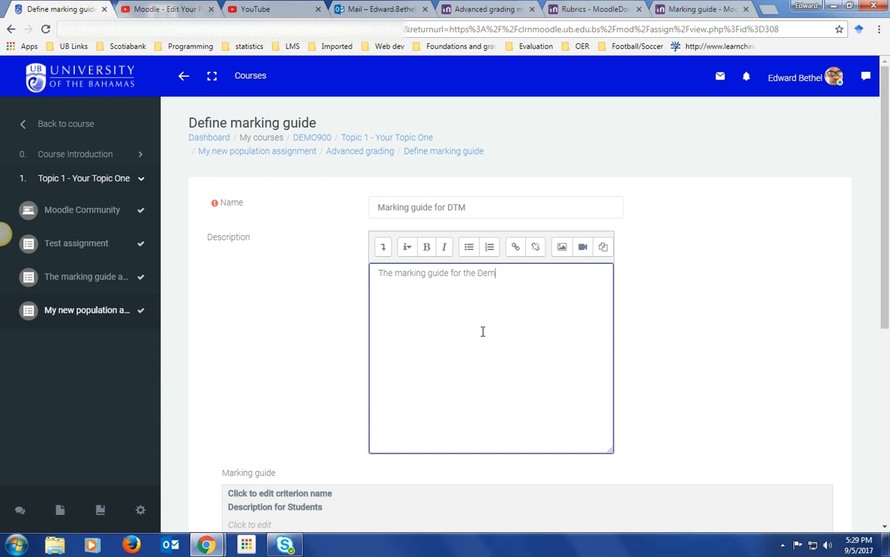
{"action": "type", "text": "ographic Transition Mod"}
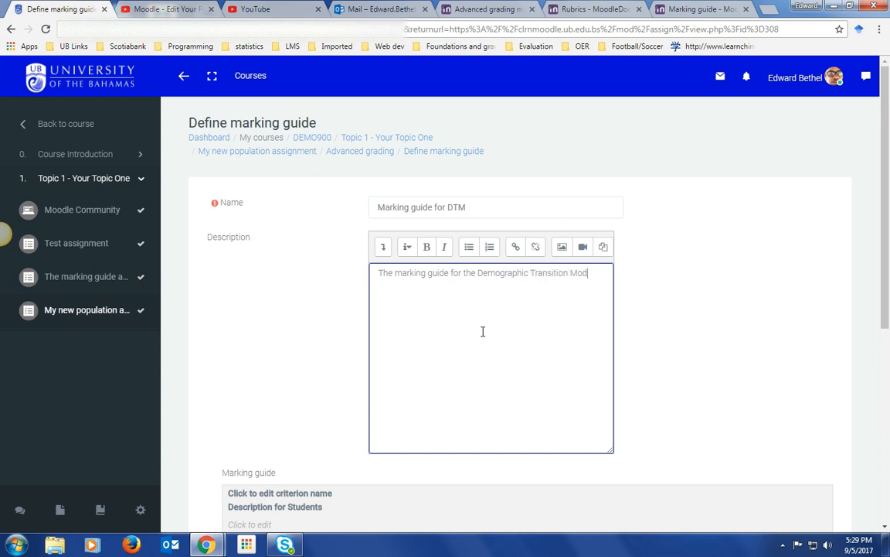
{"action": "type", "text": "el assignment"}
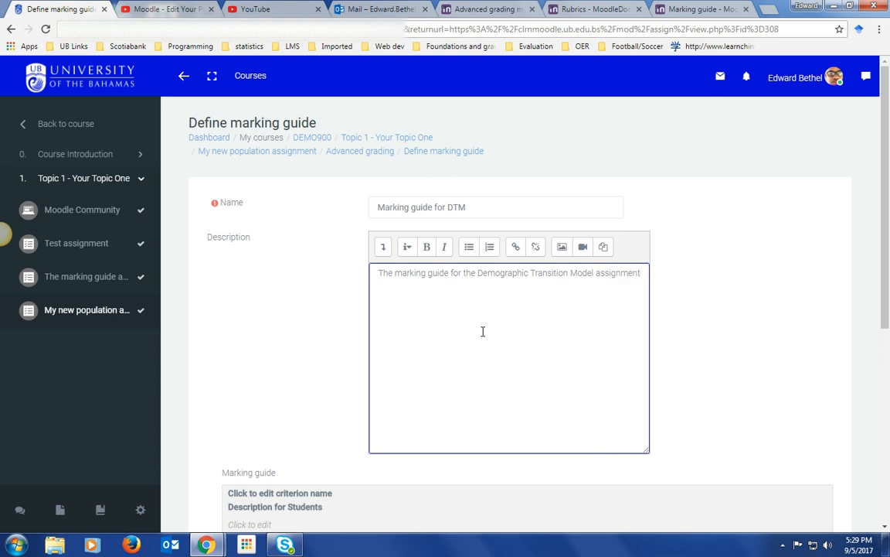
Step: Name the first criterion "DTM facts" with the student description "Be sure to include at least 5 facts about the demographic transition model"
{"action": "scroll", "coordinate": [483, 333], "scroll_direction": "down", "scroll_amount": 3}
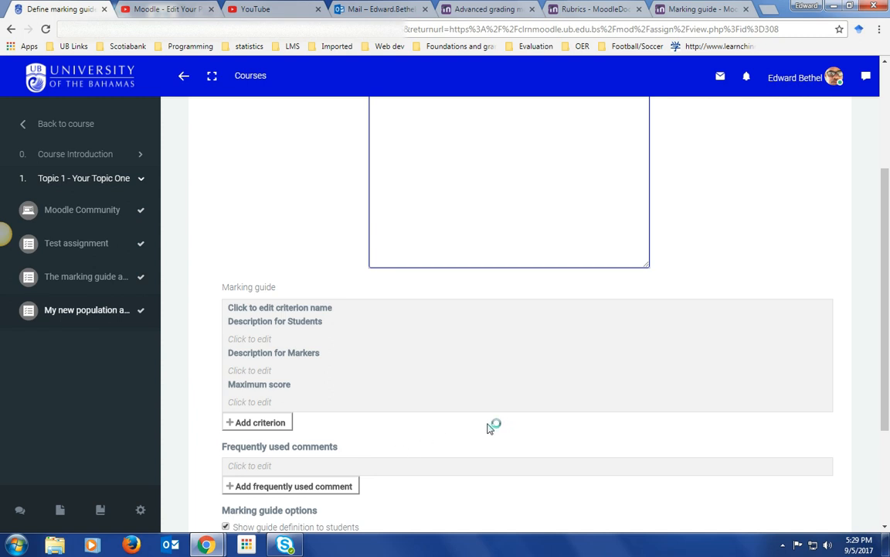
{"action": "scroll", "coordinate": [231, 291], "scroll_direction": "down", "scroll_amount": 1}
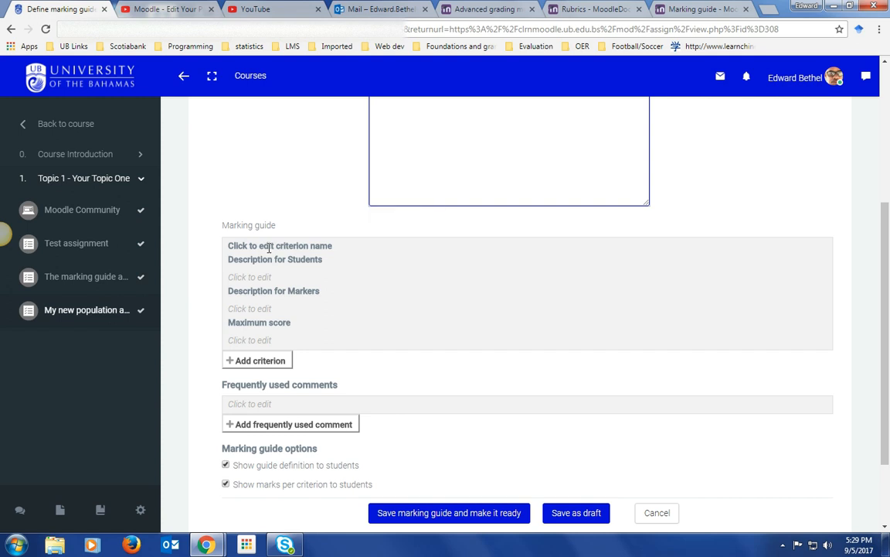
{"action": "left_click", "coordinate": [269, 246]}
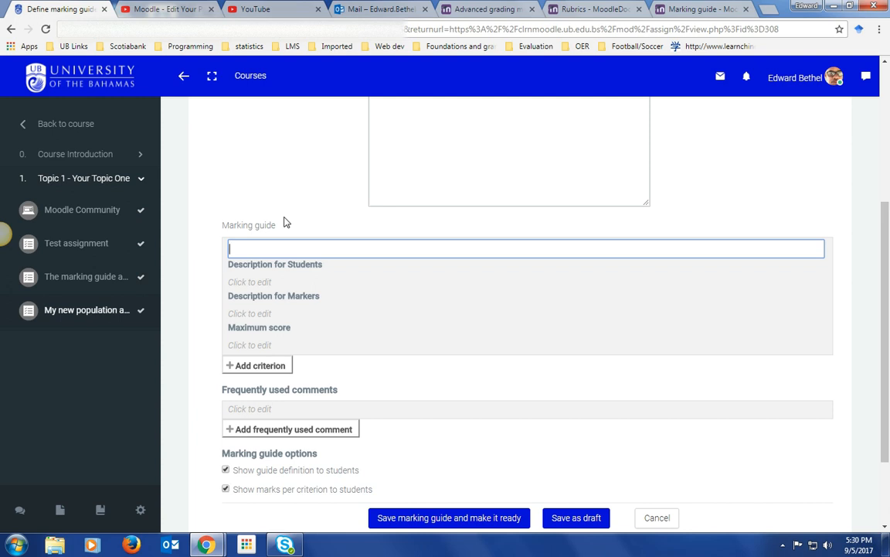
{"action": "type", "text": "DTM facts"}
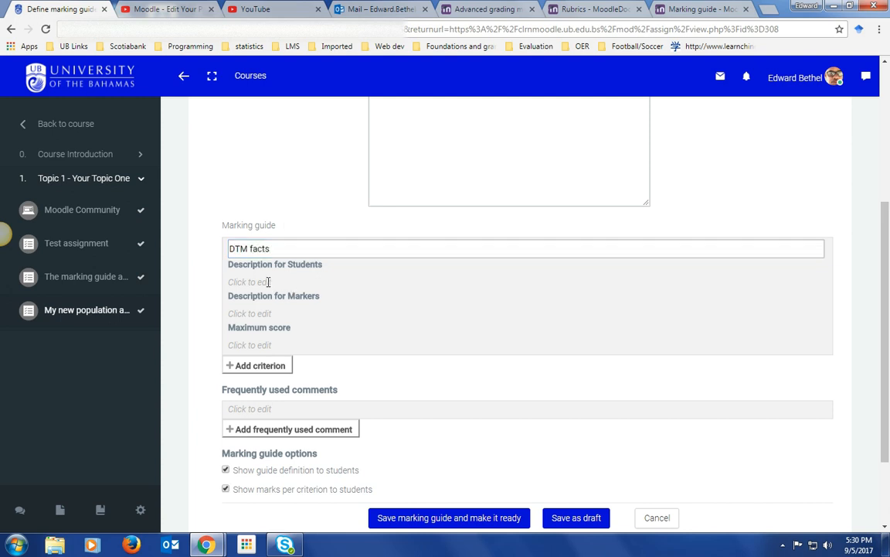
{"action": "left_click", "coordinate": [236, 282]}
{"action": "type", "text": "Be sure to include at least"}
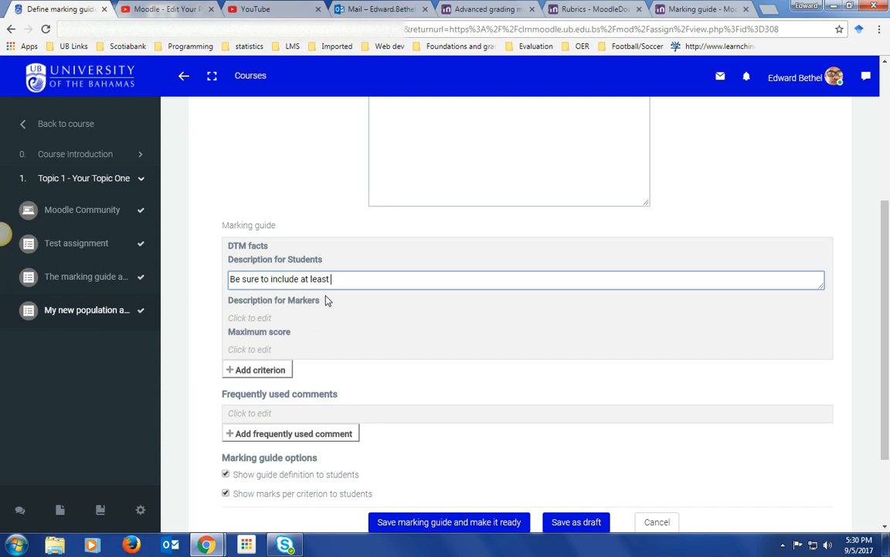
{"action": "type", "text": " 5 facts about the demograph"}
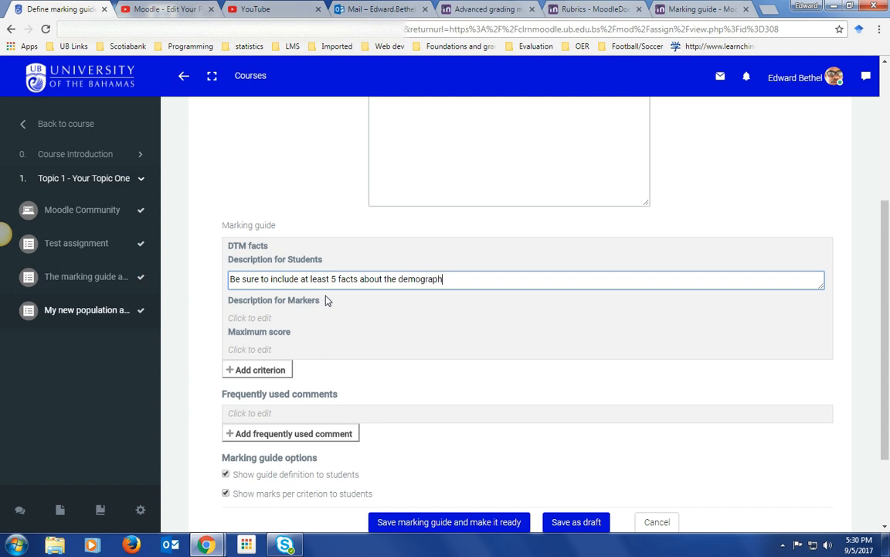
{"action": "type", "text": "ic transition model"}
Step: Give the DTM facts criterion the marker description "Has included 5 facts (1 mark each)" and a maximum score of 5
{"action": "left_click", "coordinate": [259, 316]}
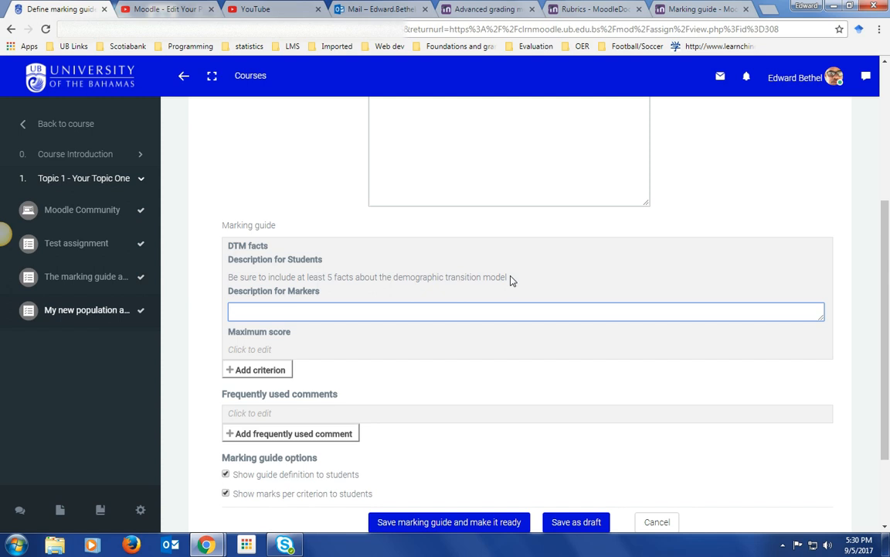
{"action": "type", "text": "Has included 5 fac"}
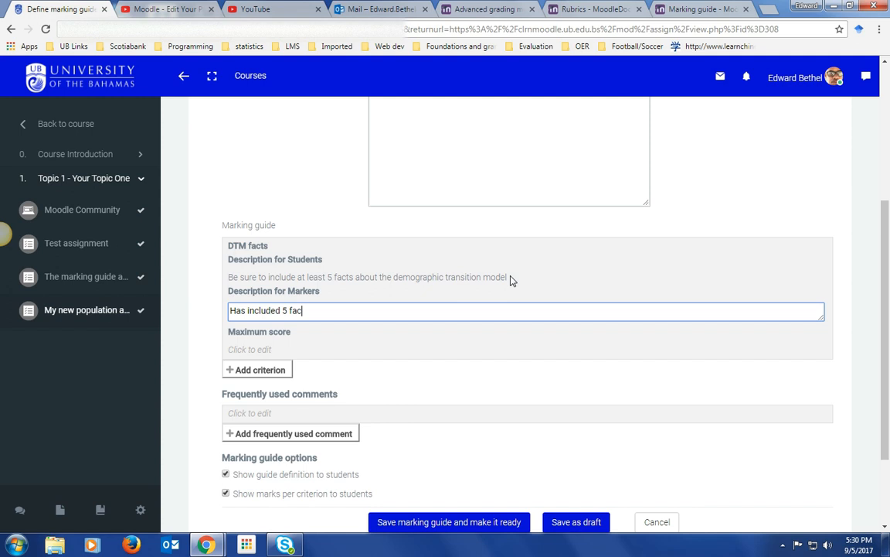
{"action": "type", "text": "ts (1 mark mar"}
{"action": "key", "text": "BackSpace"}
{"action": "key", "text": "BackSpace"}
{"action": "key", "text": "BackSpace"}
{"action": "key", "text": "BackSpace"}
{"action": "type", "text": "each)"}
{"action": "left_click", "coordinate": [249, 349]}
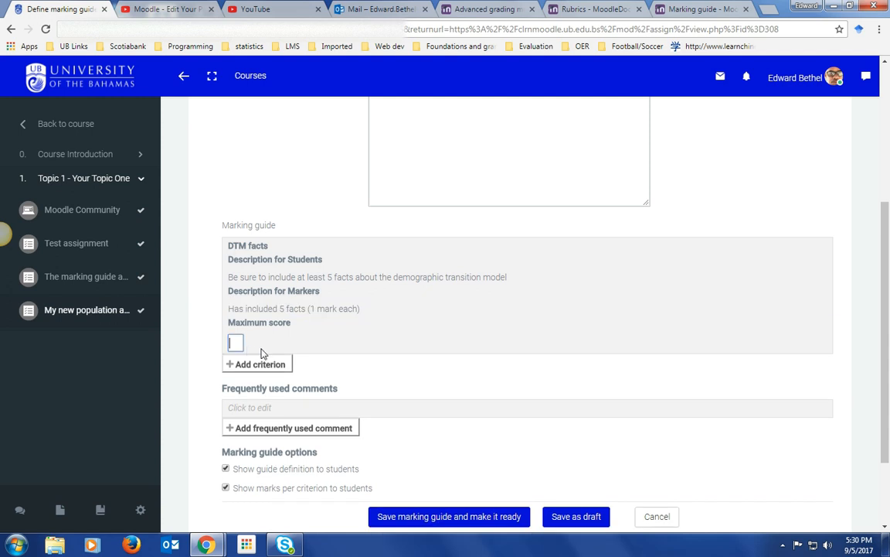
{"action": "type", "text": "5"}
Step: Add the criterion "Population pyramid explanation" with the student description "Be sure to explain 5 ways that different population pyramids explain the DTM"
{"action": "left_click", "coordinate": [268, 366]}
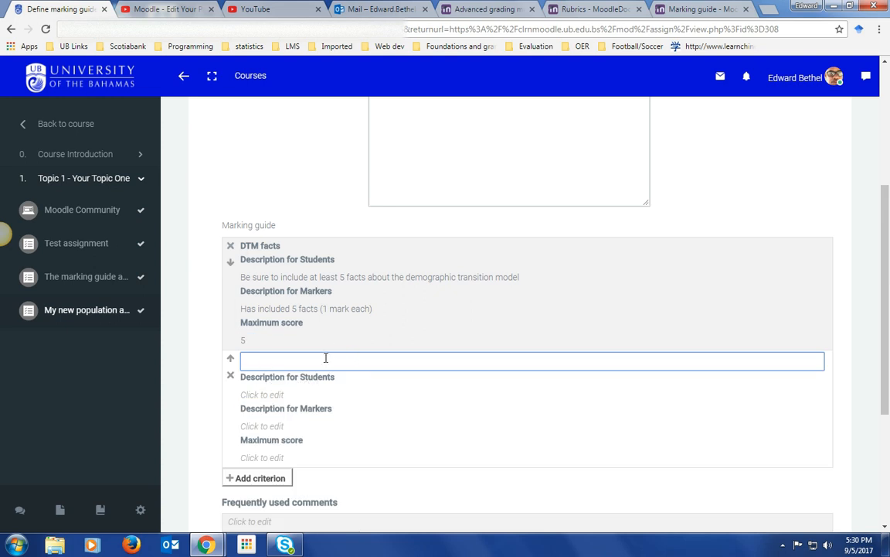
{"action": "type", "text": "Population pyramid explanation"}
{"action": "left_click", "coordinate": [273, 394]}
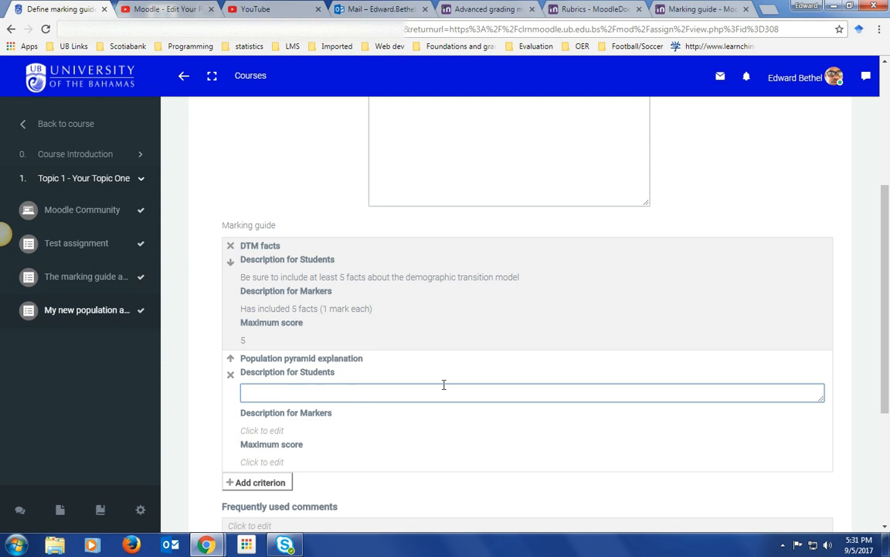
{"action": "type", "text": "Be sure to"}
{"action": "type", "text": " explain"}
{"action": "type", "text": " 5t"}
{"action": "type", "text": " ways that"}
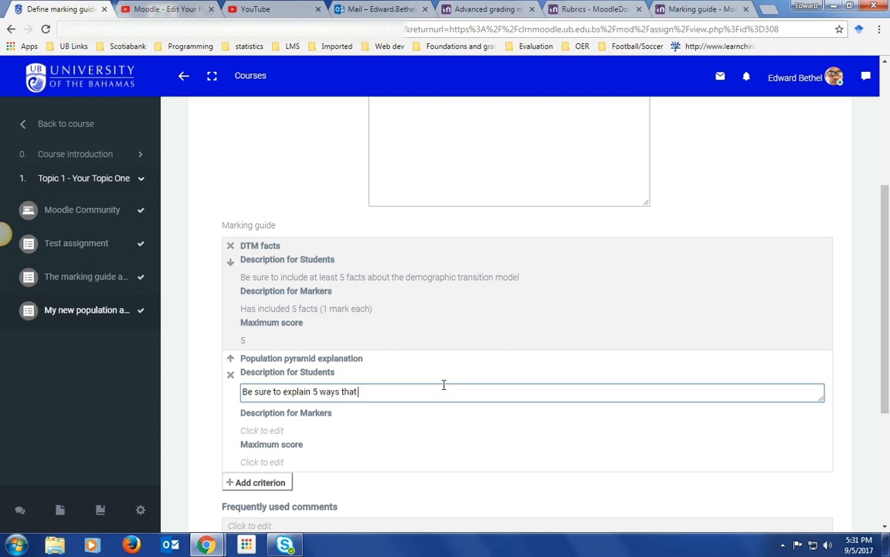
{"action": "type", "text": " different population pyr"}
{"action": "type", "text": "amids explain"}
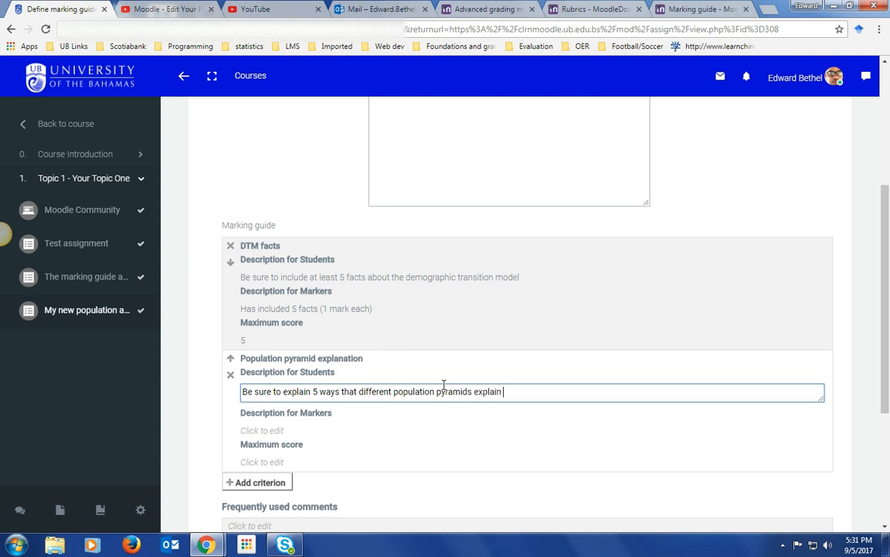
{"action": "type", "text": " the DTM"}
Step: Give the population pyramid criterion the marker description "Has included 5 ways that pop pyramids explain the DTM" and a maximum score of 10
{"action": "left_click", "coordinate": [282, 430]}
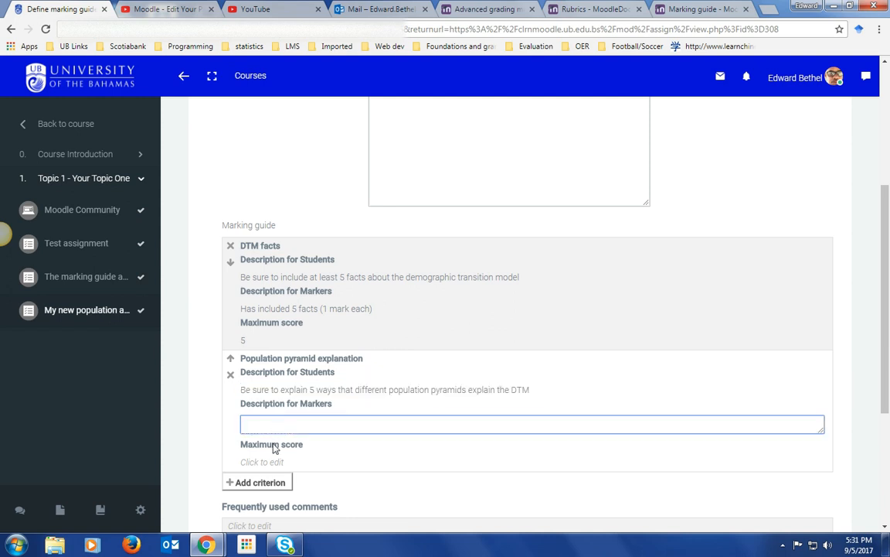
{"action": "type", "text": "Has included 5 ways that pop pyrami"}
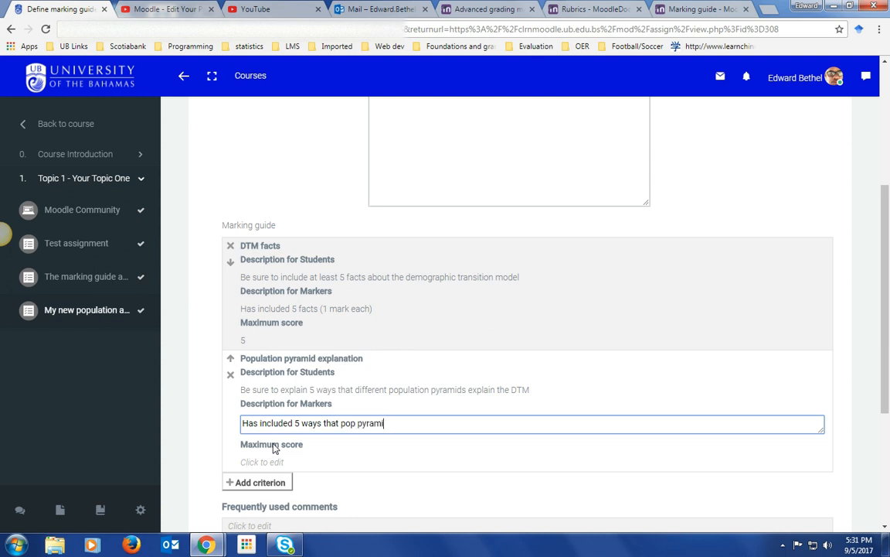
{"action": "type", "text": "ds explain the DTM"}
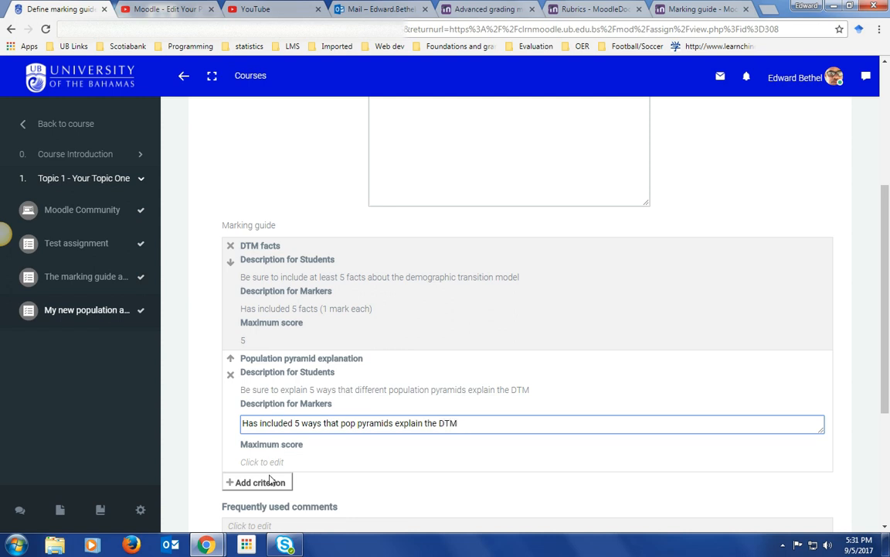
{"action": "left_click", "coordinate": [272, 462]}
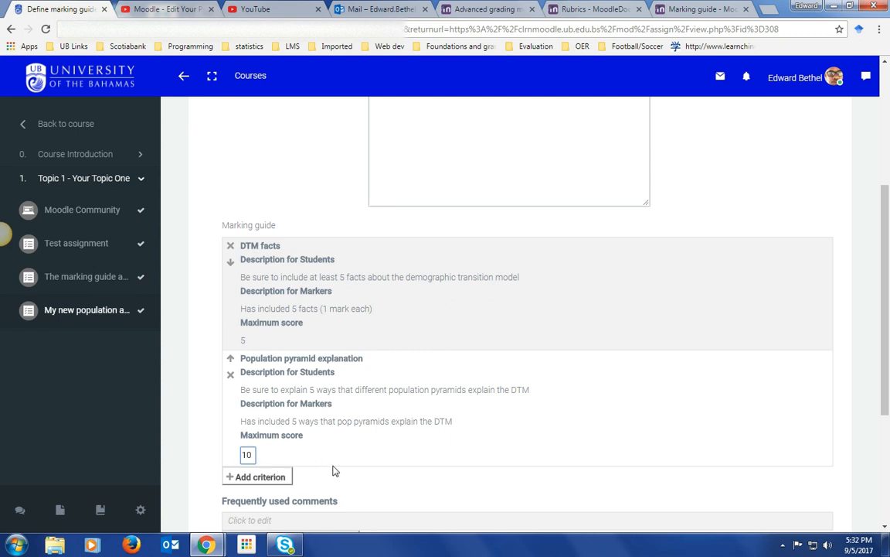
Step: Append "(2 marks each)" to the marker description of the population pyramid criterion
{"action": "left_click", "coordinate": [461, 422]}
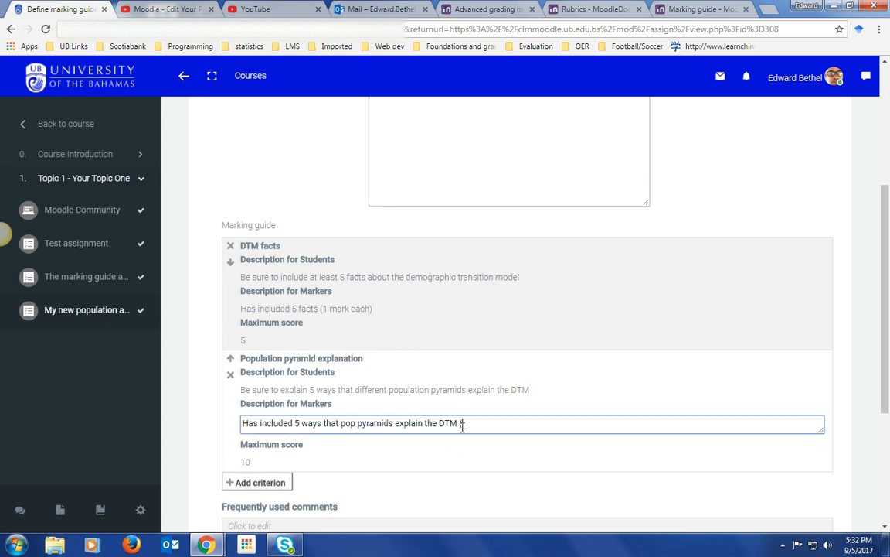
{"action": "type", "text": "(2 pts eac"}
{"action": "key", "text": "BackSpace"}
{"action": "key", "text": "BackSpace"}
{"action": "key", "text": "BackSpace"}
{"action": "type", "text": "marks each"}
Step: Enter "You explained that well" as the first frequently used comment of the marking guide
{"action": "scroll", "coordinate": [457, 503], "scroll_direction": "down", "scroll_amount": 3}
{"action": "left_click", "coordinate": [284, 342]}
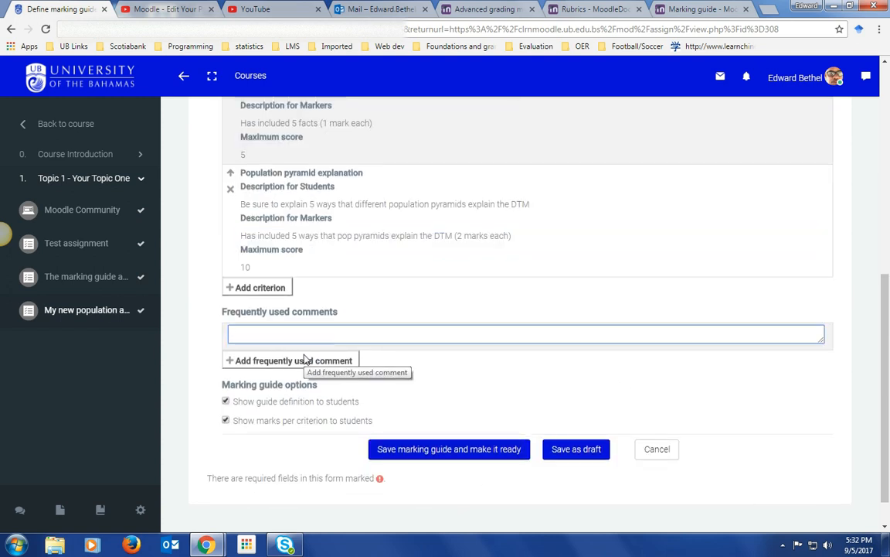
{"action": "type", "text": "You explai"}
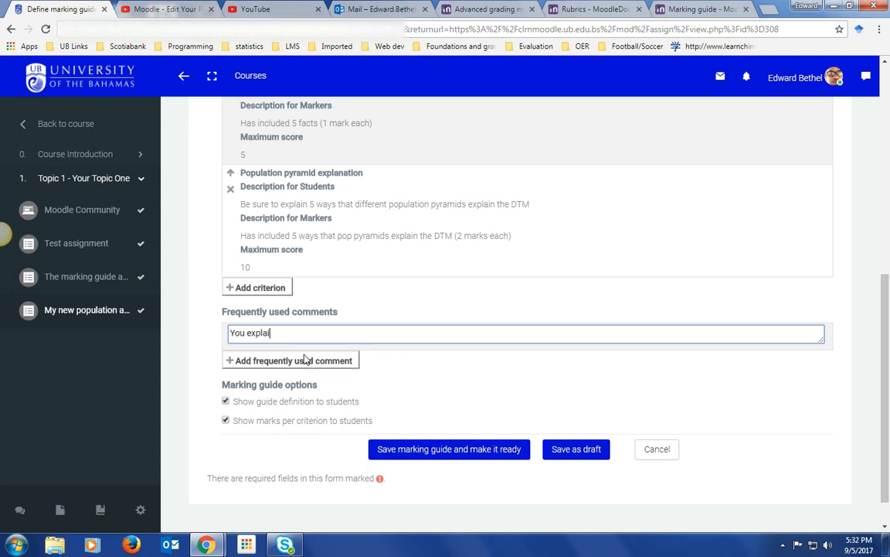
{"action": "type", "text": "ned"}
{"action": "key", "text": "BackSpace"}
{"action": "type", "text": "ed that well"}
Step: Add "I don't understand what you mean" as the second frequently used comment of the marking guide
{"action": "left_click", "coordinate": [306, 359]}
{"action": "type", "text": "I don't unders"}
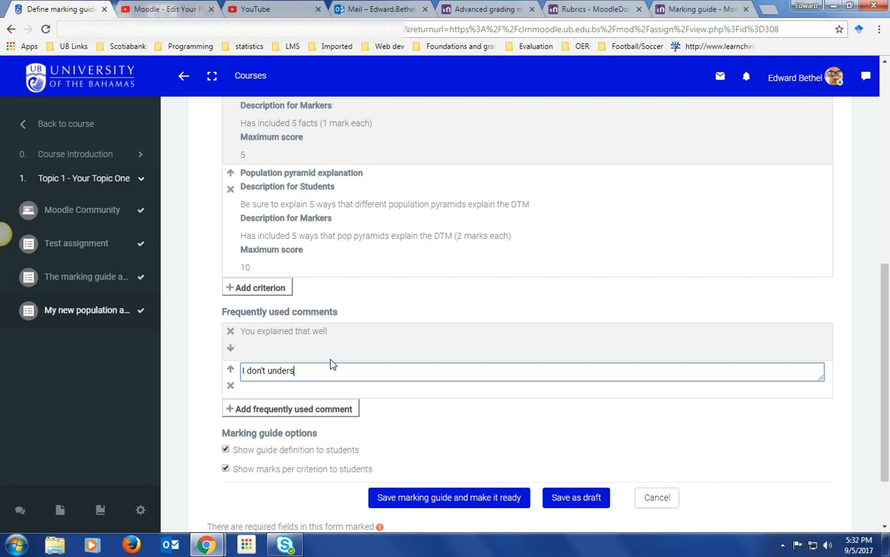
{"action": "type", "text": "tand what you mean"}
Step: Add two more frequently used comments, "Explain this point further" and "Good use of examples"
{"action": "left_click", "coordinate": [325, 409]}
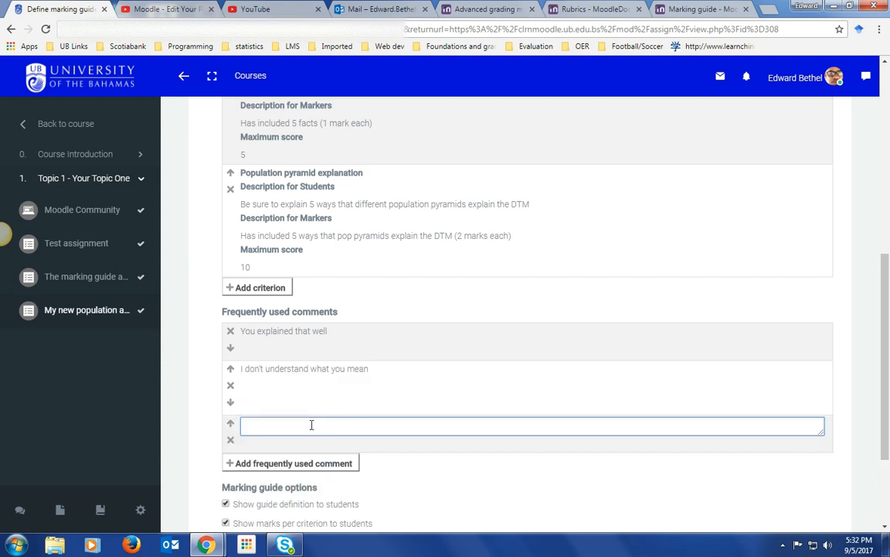
{"action": "type", "text": "Explain this point further"}
{"action": "left_click", "coordinate": [302, 464]}
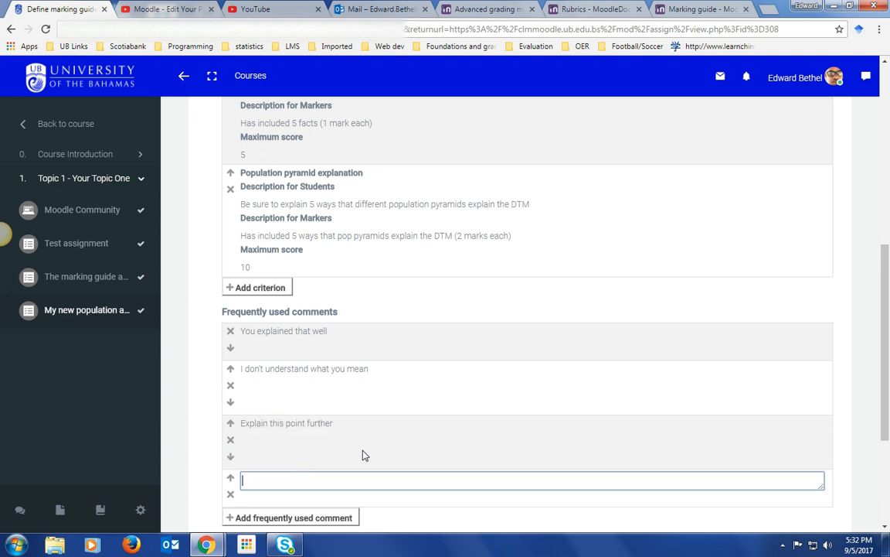
{"action": "type", "text": "Good use of examples"}
{"action": "scroll", "coordinate": [334, 479], "scroll_direction": "down", "scroll_amount": 3}
{"action": "left_click", "coordinate": [407, 425]}
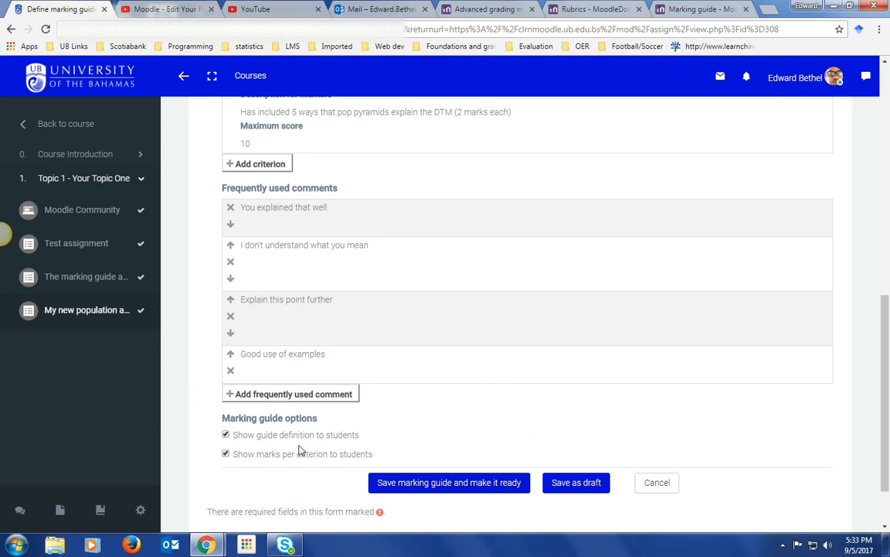
Step: Turn off showing marks per criterion to students, and save the marking guide as ready for use
{"action": "left_click", "coordinate": [226, 453]}
{"action": "left_click", "coordinate": [426, 483]}
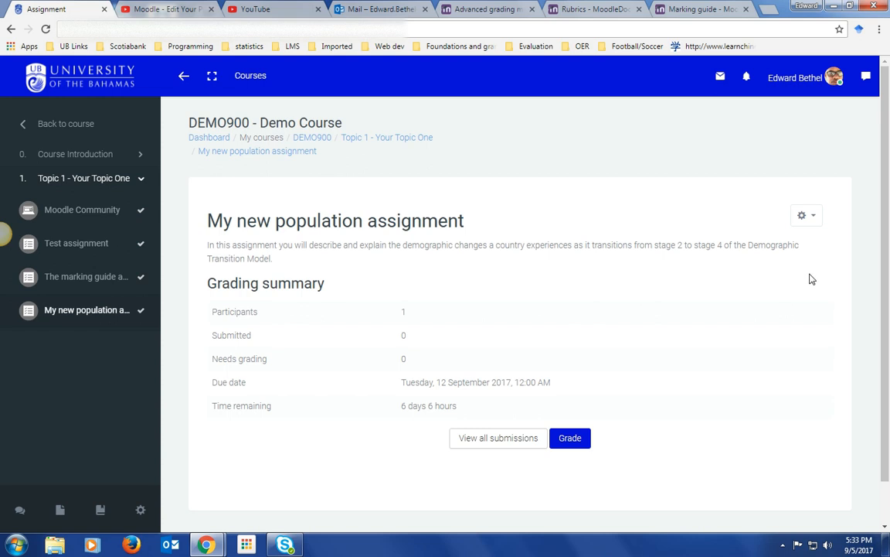
Step: Check the maximum grade and grading method in the population assignment's settings, and save and display the assignment
{"action": "left_click", "coordinate": [809, 223]}
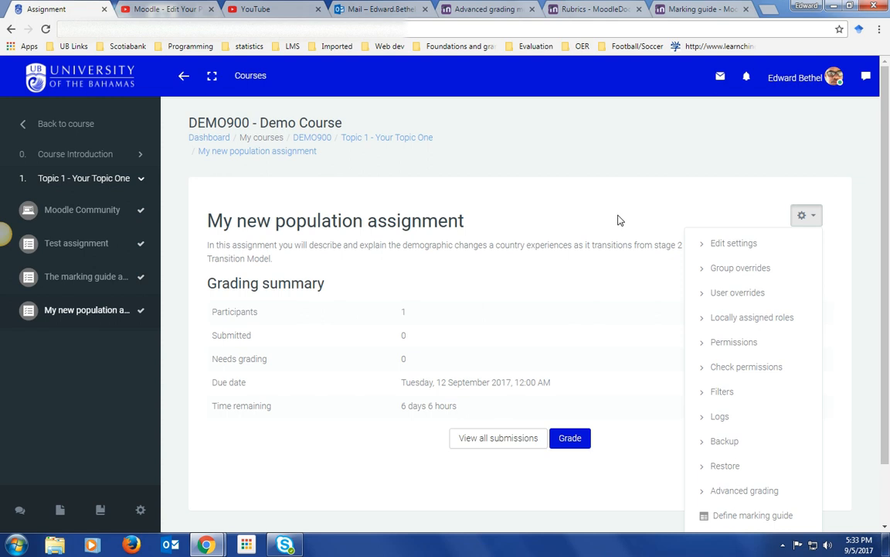
{"action": "left_click", "coordinate": [723, 244]}
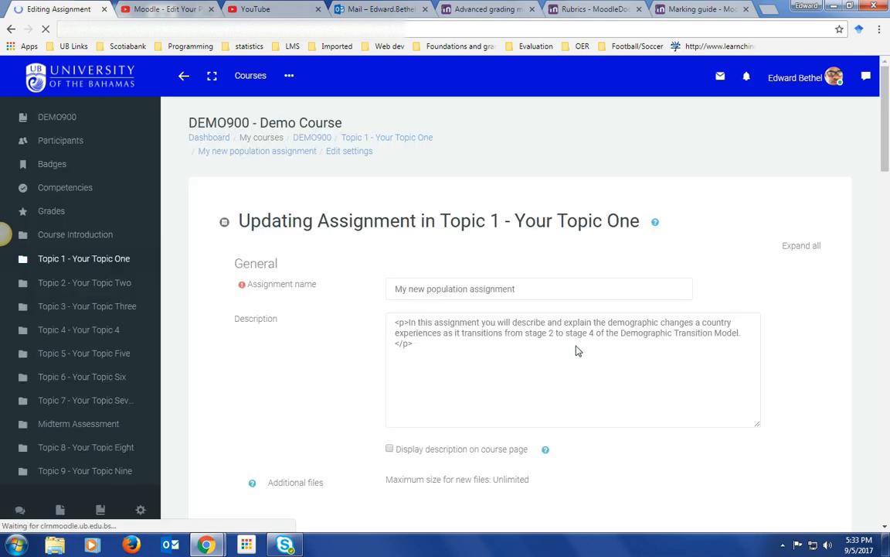
{"action": "scroll", "coordinate": [572, 346], "scroll_direction": "down", "scroll_amount": 8}
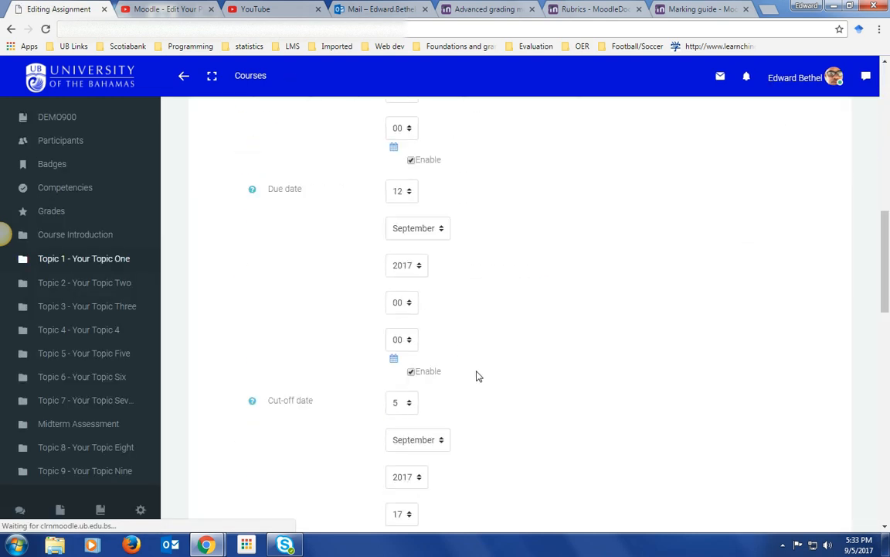
{"action": "scroll", "coordinate": [476, 376], "scroll_direction": "down", "scroll_amount": 10}
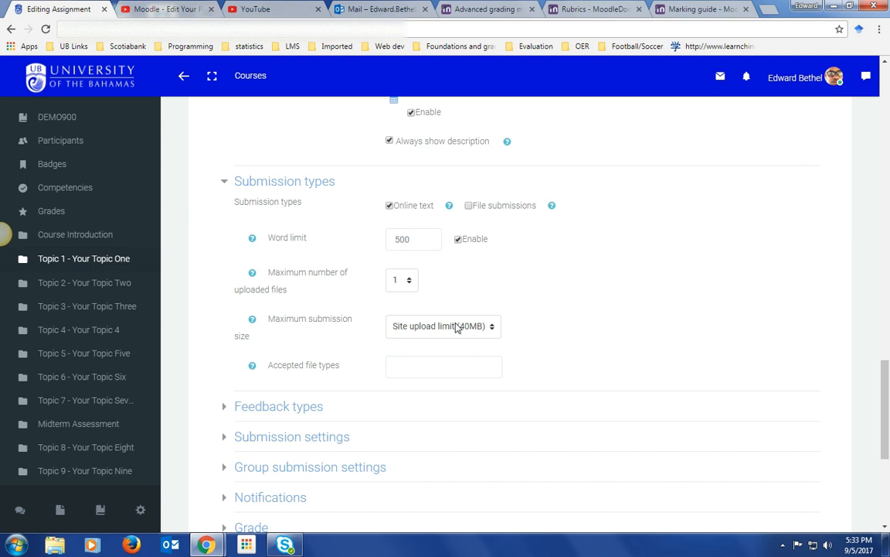
{"action": "scroll", "coordinate": [452, 330], "scroll_direction": "down", "scroll_amount": 4}
{"action": "left_click", "coordinate": [251, 229]}
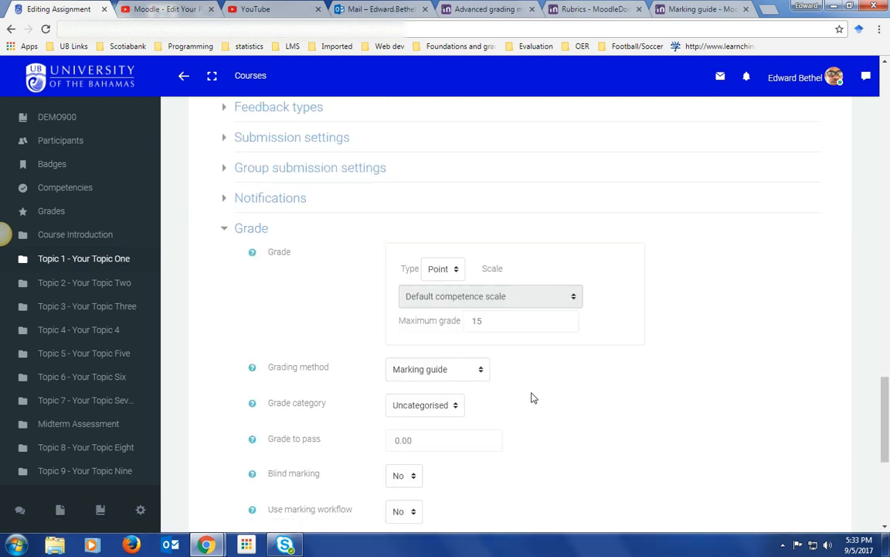
{"action": "scroll", "coordinate": [532, 398], "scroll_direction": "down", "scroll_amount": 4}
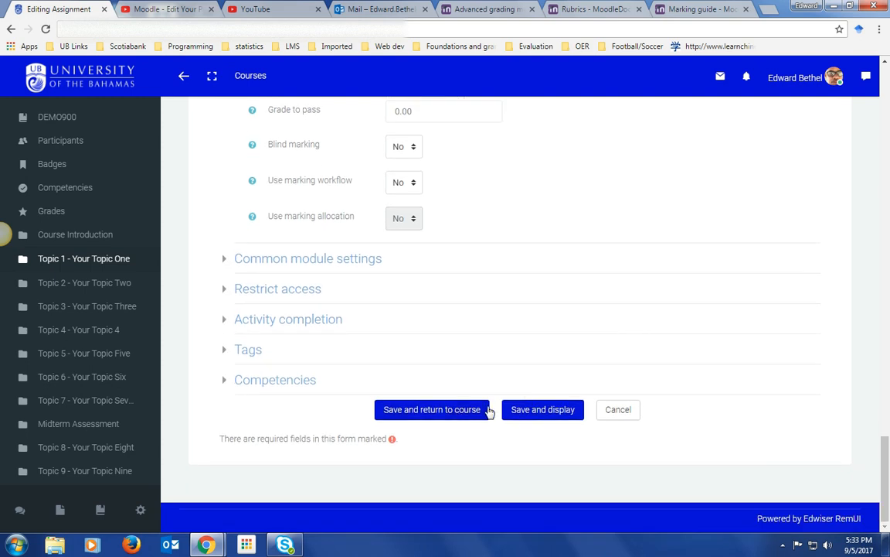
{"action": "left_click", "coordinate": [535, 410]}
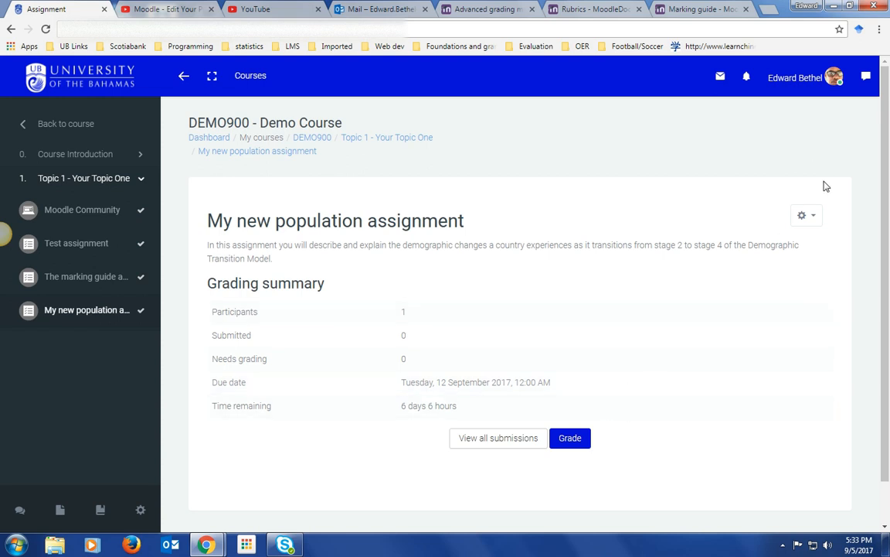
Step: Log out of the teacher account and log in as guestuser, entering the account password
{"action": "left_click", "coordinate": [757, 80]}
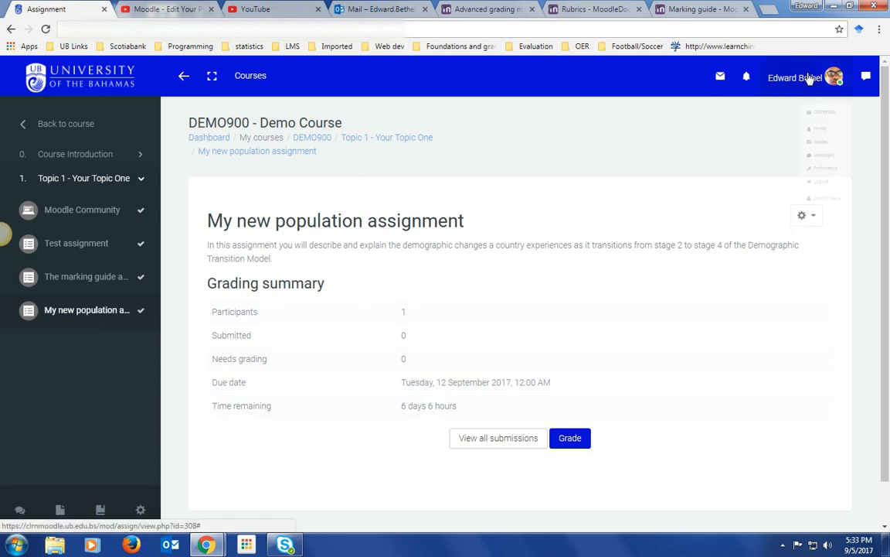
{"action": "left_click", "coordinate": [777, 252]}
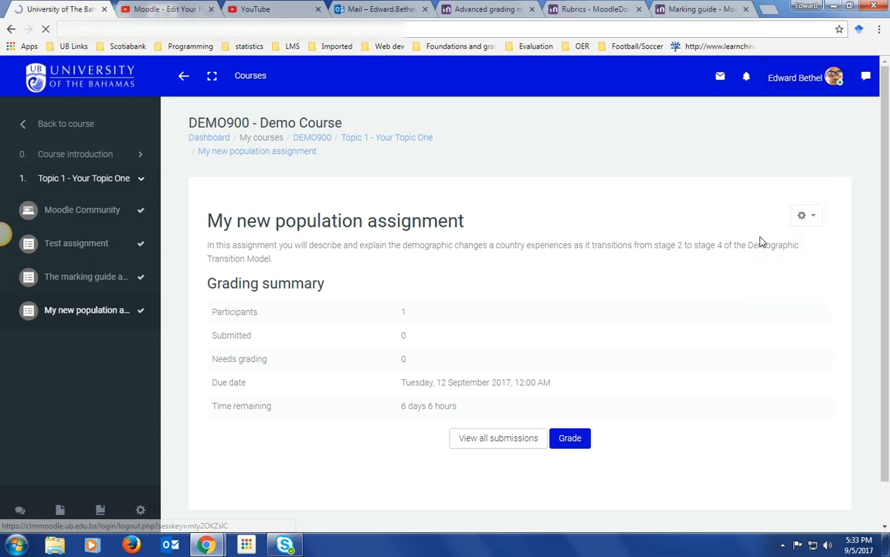
{"action": "left_click", "coordinate": [855, 81]}
{"action": "left_click", "coordinate": [724, 128]}
{"action": "type", "text": "gu"}
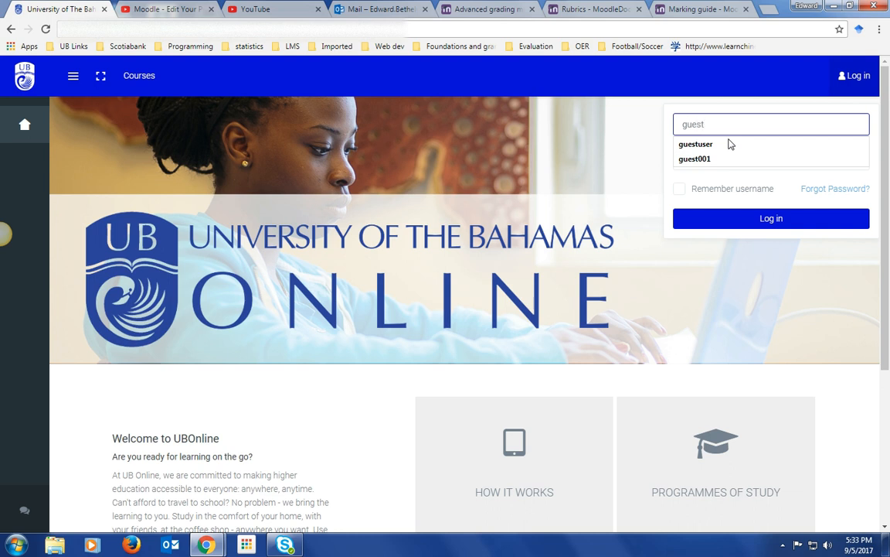
{"action": "type", "text": "est"}
{"action": "left_click", "coordinate": [716, 144]}
{"action": "left_click", "coordinate": [715, 158]}
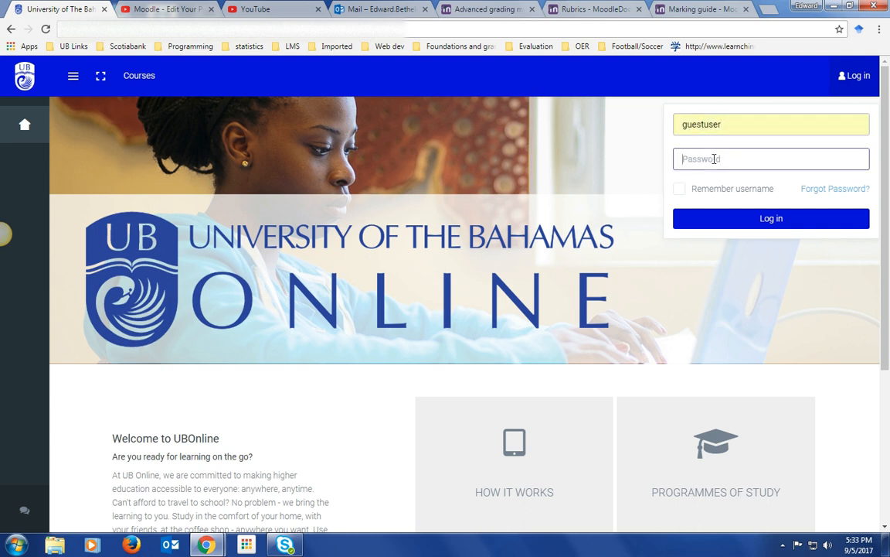
{"action": "type", "text": "****"}
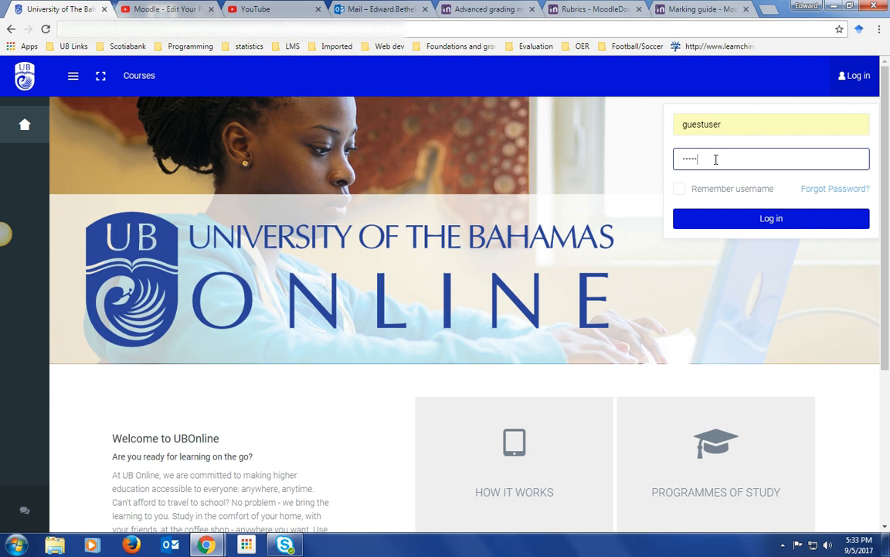
{"action": "left_click", "coordinate": [741, 224]}
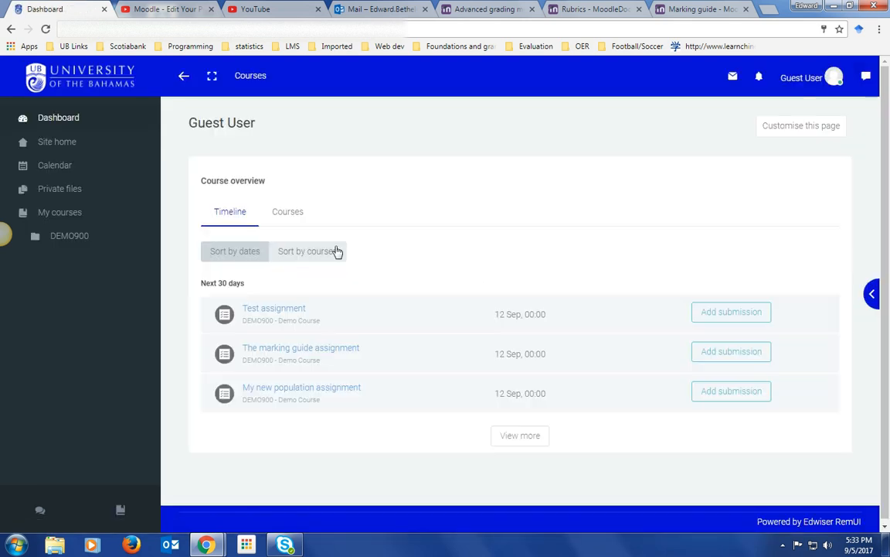
Step: Open "My new population assignment" from the student's timeline and examine its submission status and grading criteria
{"action": "left_click", "coordinate": [286, 391]}
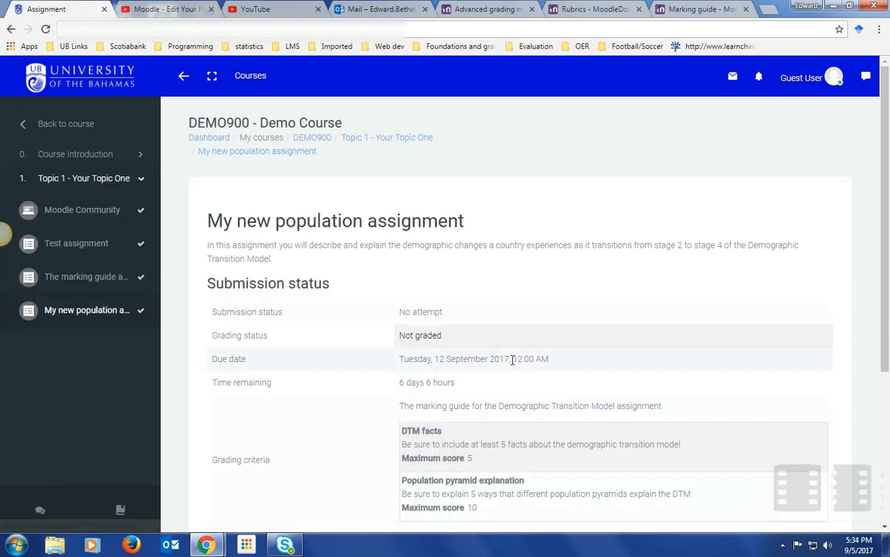
{"action": "scroll", "coordinate": [503, 414], "scroll_direction": "down", "scroll_amount": 3}
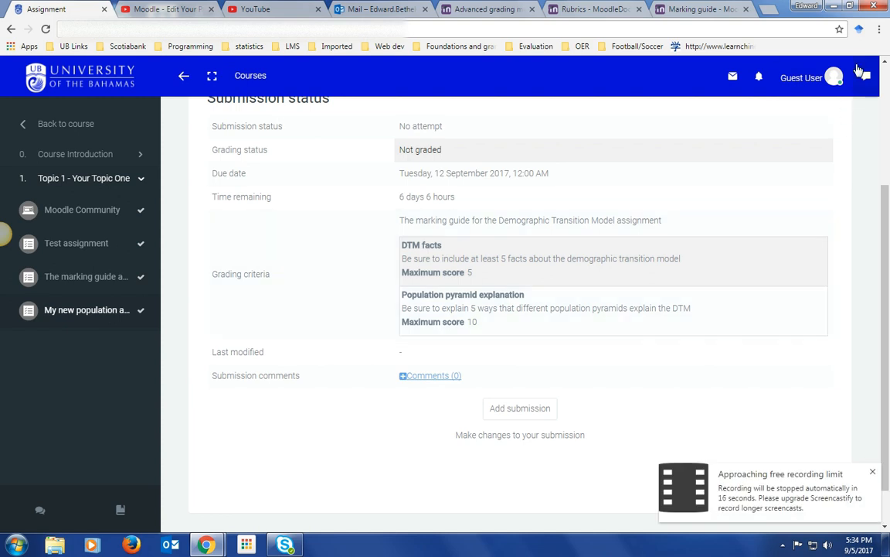
{"action": "left_click", "coordinate": [881, 33]}
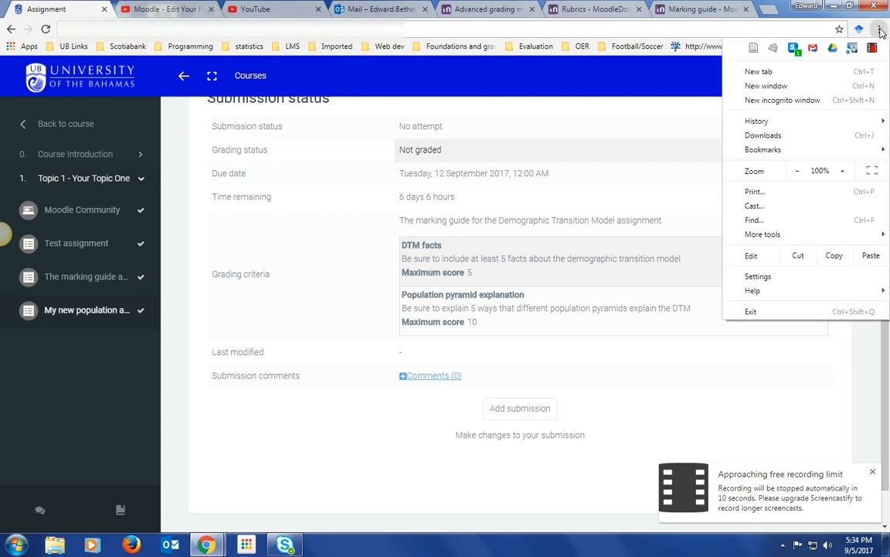